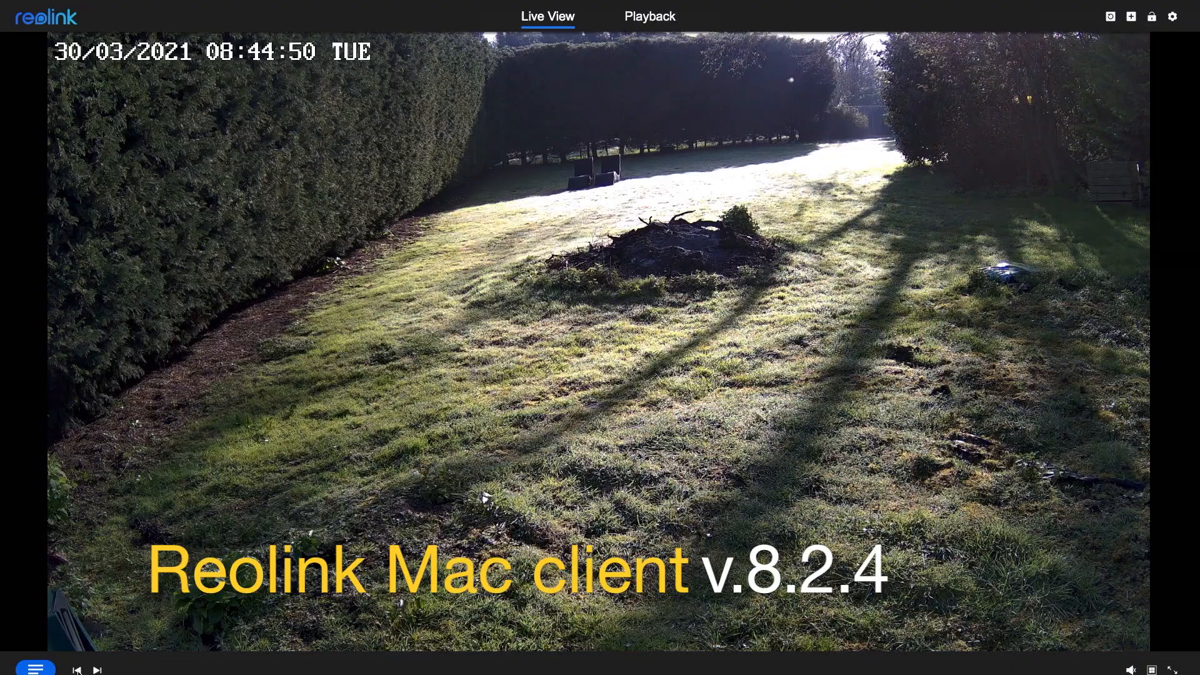
# Step: Flip between the patio and lawn cameras with the prev/next arrows and show the camera list
pyautogui.click(77, 669)
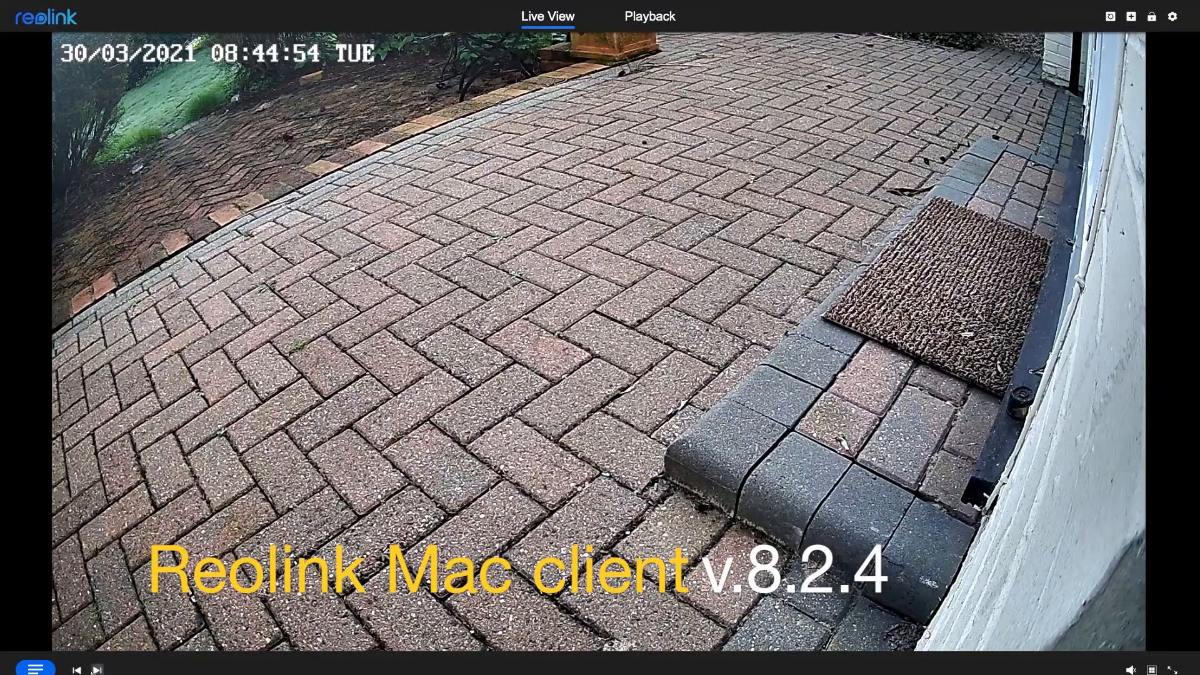
pyautogui.click(96, 670)
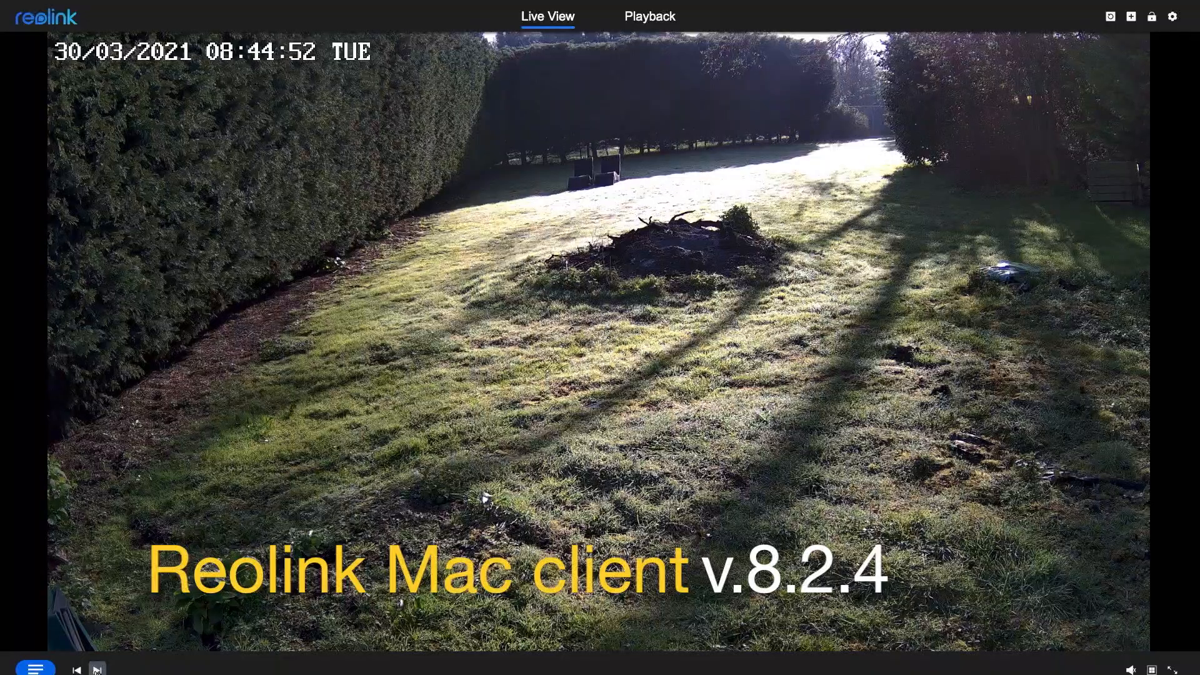
pyautogui.click(36, 669)
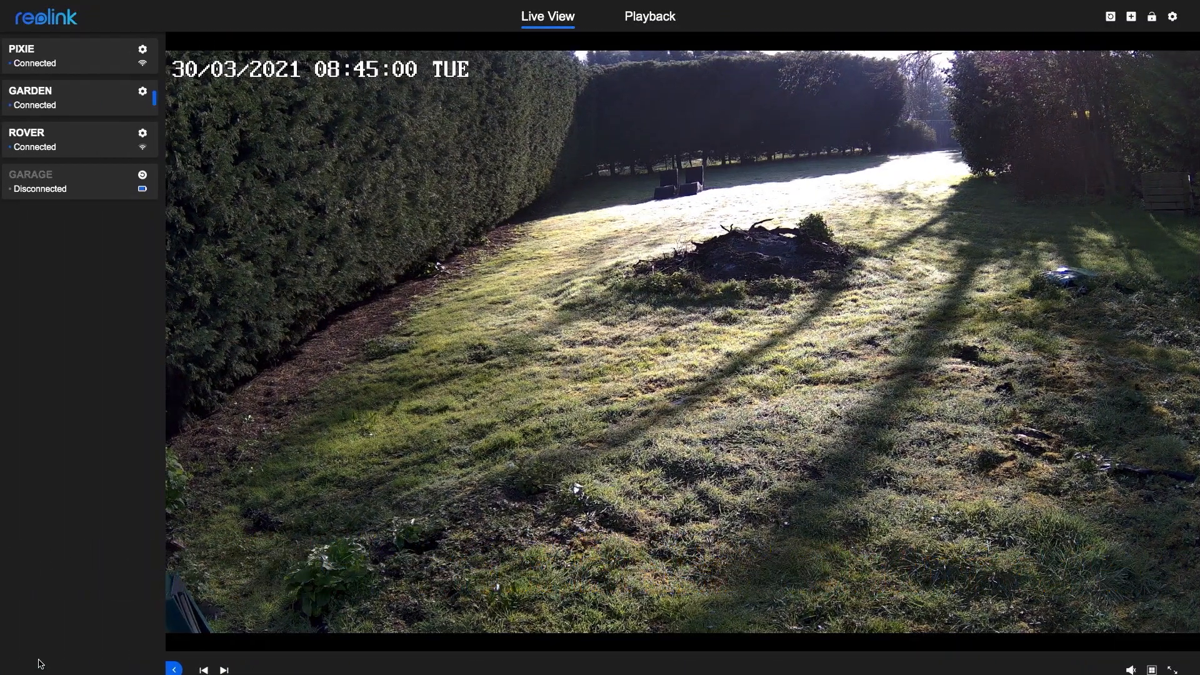
# Step: Preview the PIXIE, GARDEN, ROVER and GARAGE live feeds in turn, finishing on GARDEN
pyautogui.click(59, 59)
pyautogui.click(69, 98)
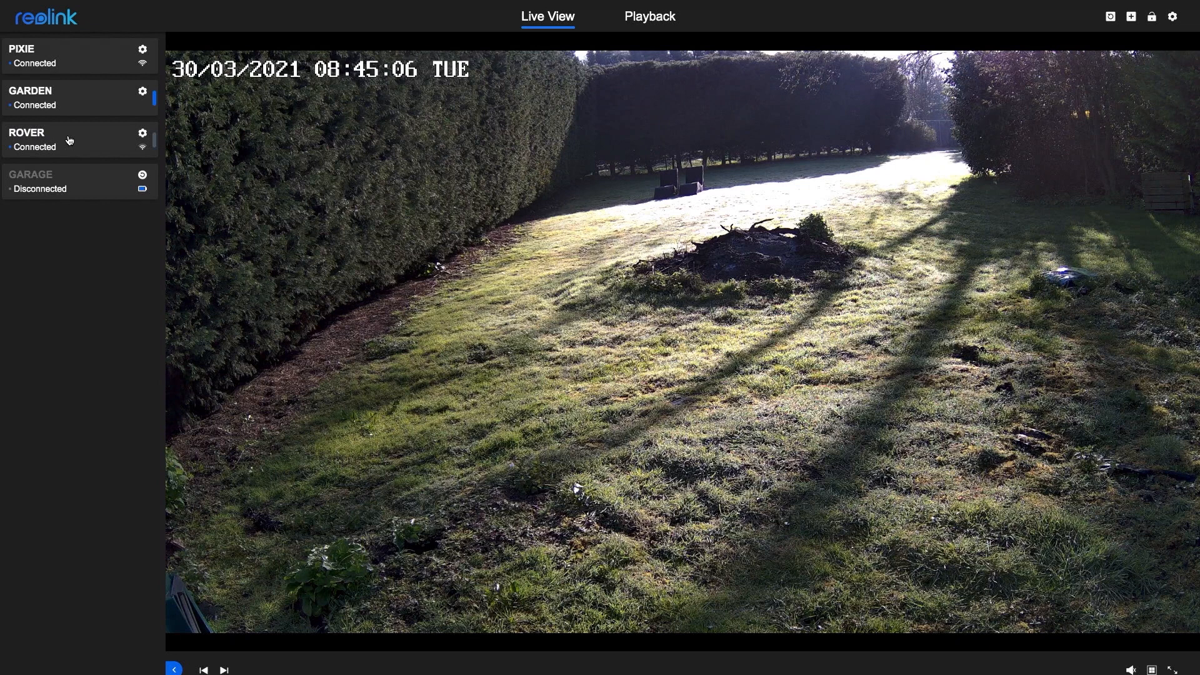
pyautogui.click(69, 140)
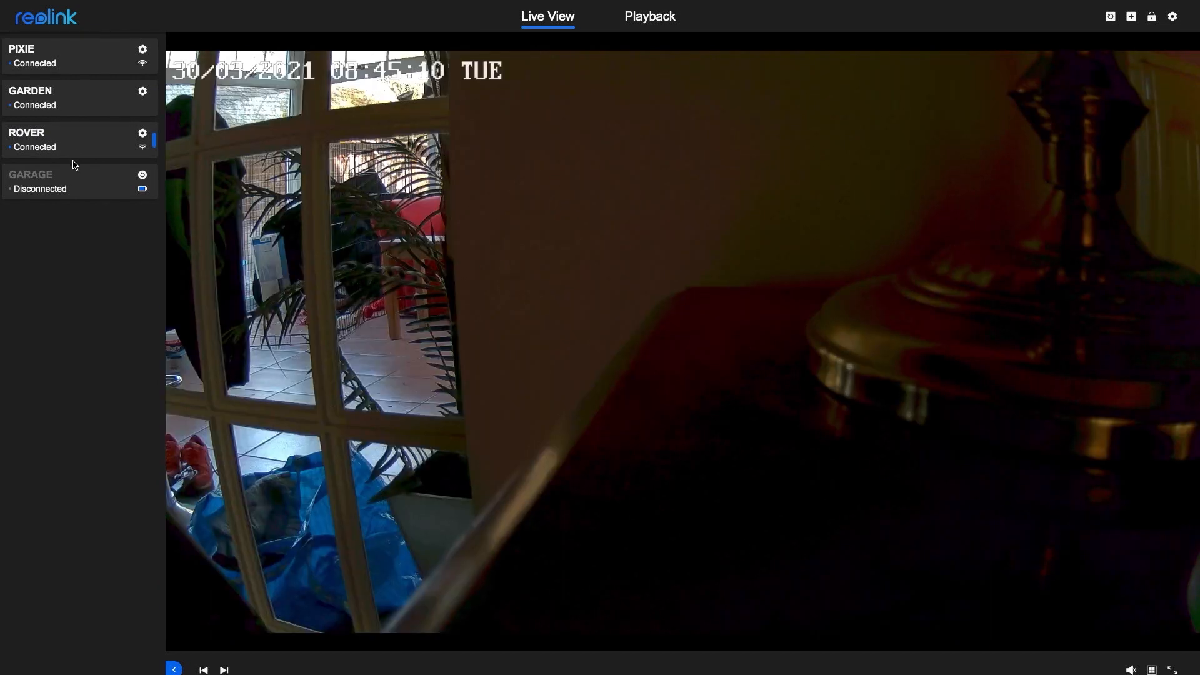
pyautogui.click(58, 191)
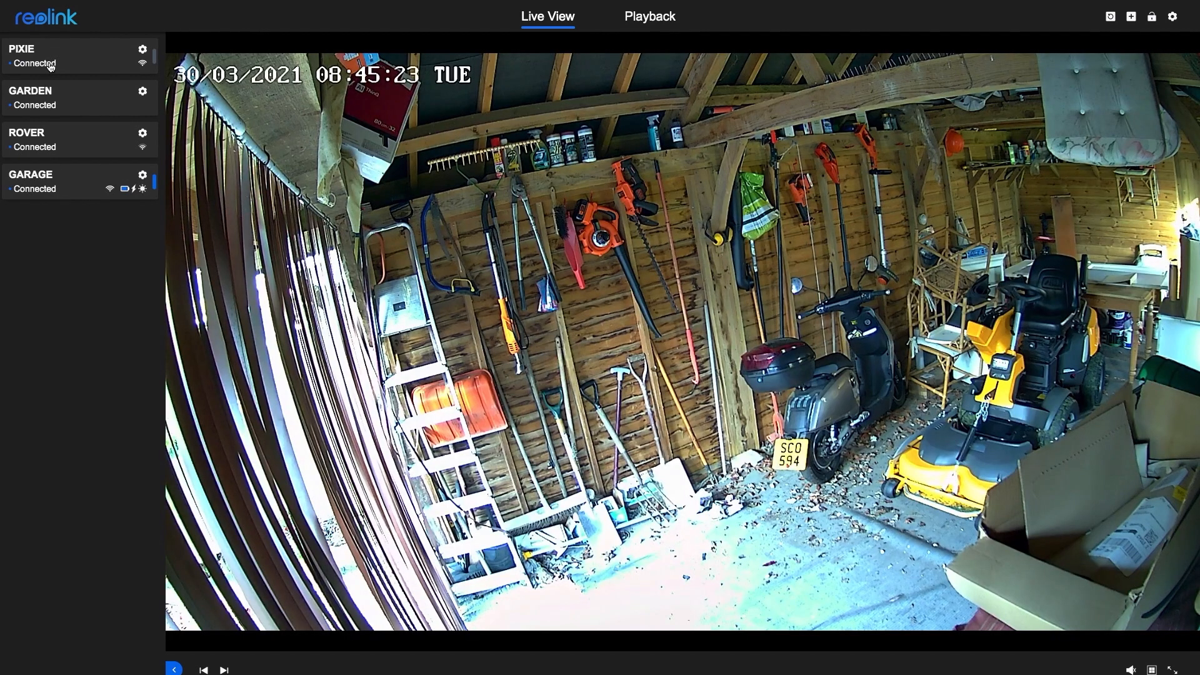
pyautogui.click(63, 97)
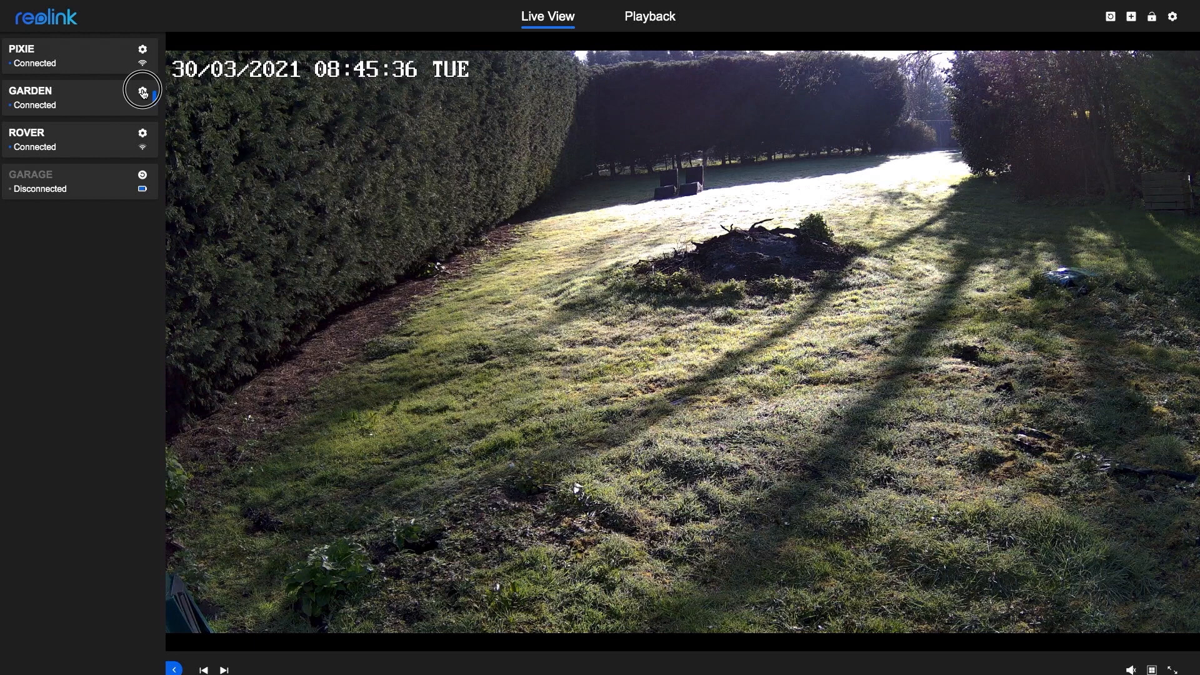
# Step: Enter the GARDEN camera's settings and expand the Advanced image adjustments on the Display page
pyautogui.click(143, 90)
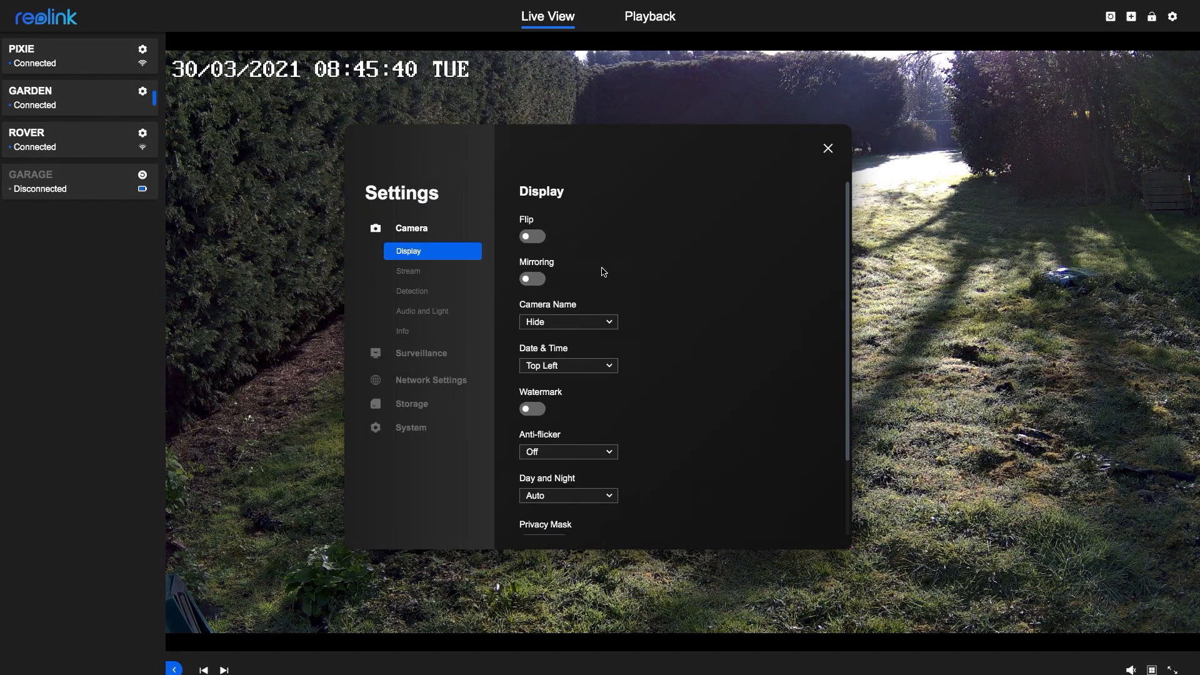
pyautogui.scroll(-2, 769, 236)
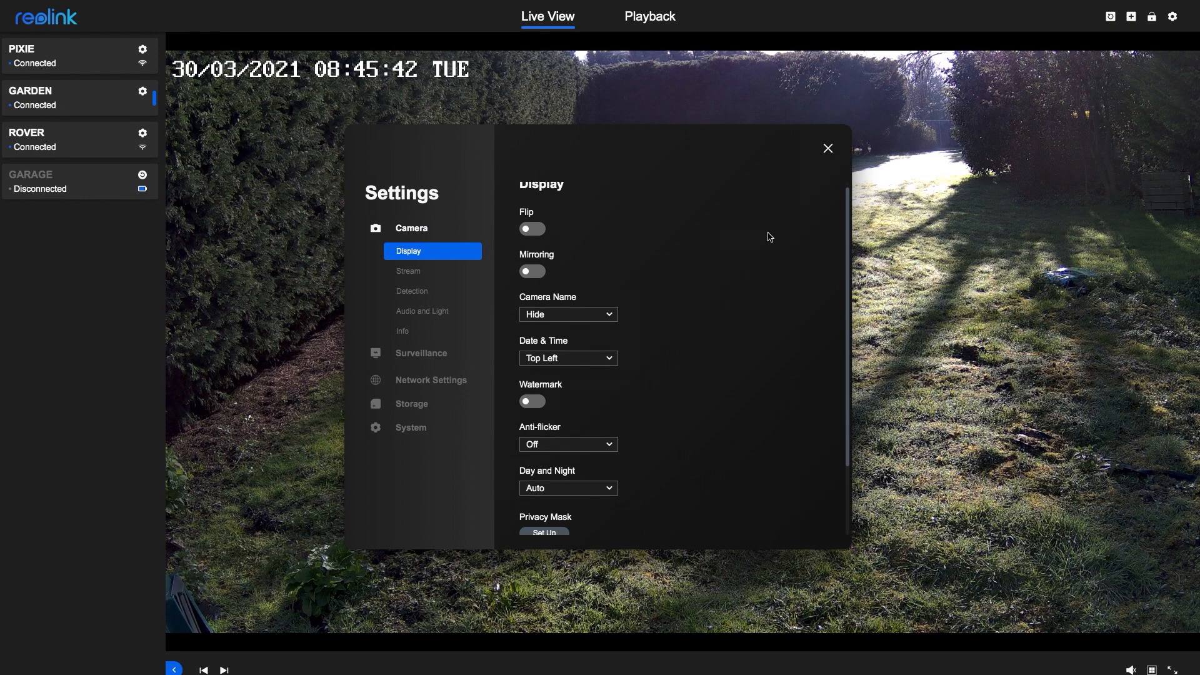
pyautogui.scroll(-2, 769, 236)
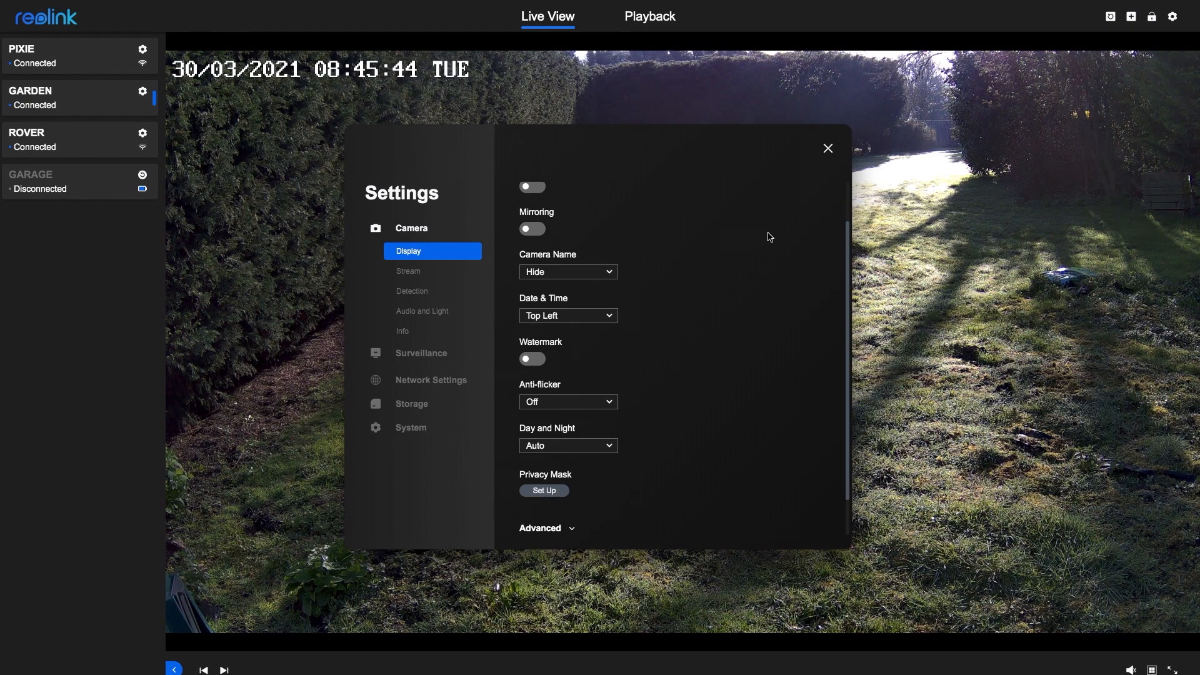
pyautogui.scroll(-2, 769, 237)
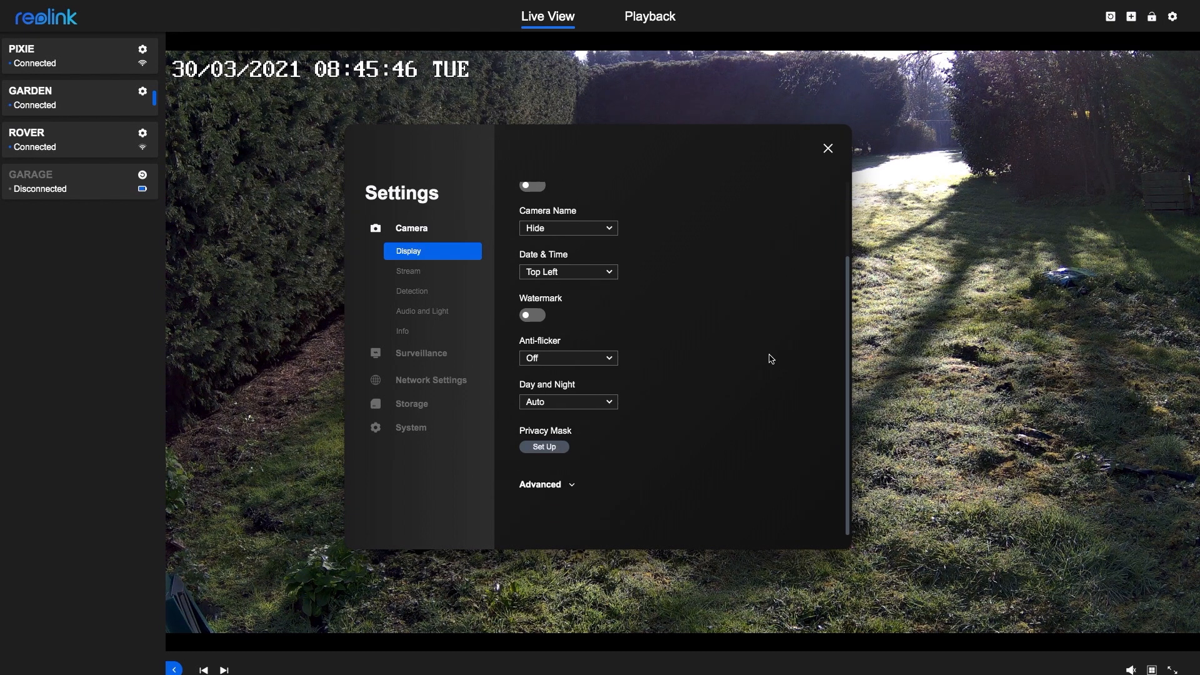
pyautogui.click(569, 487)
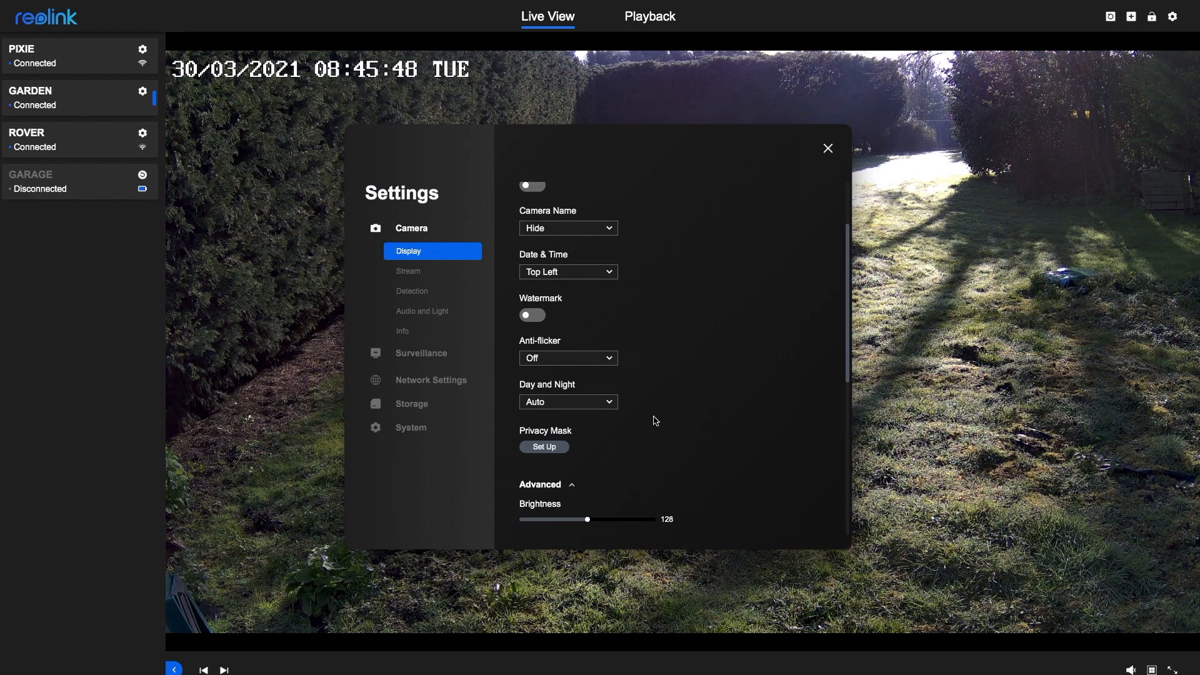
pyautogui.scroll(-3, 654, 420)
pyautogui.scroll(-3, 693, 405)
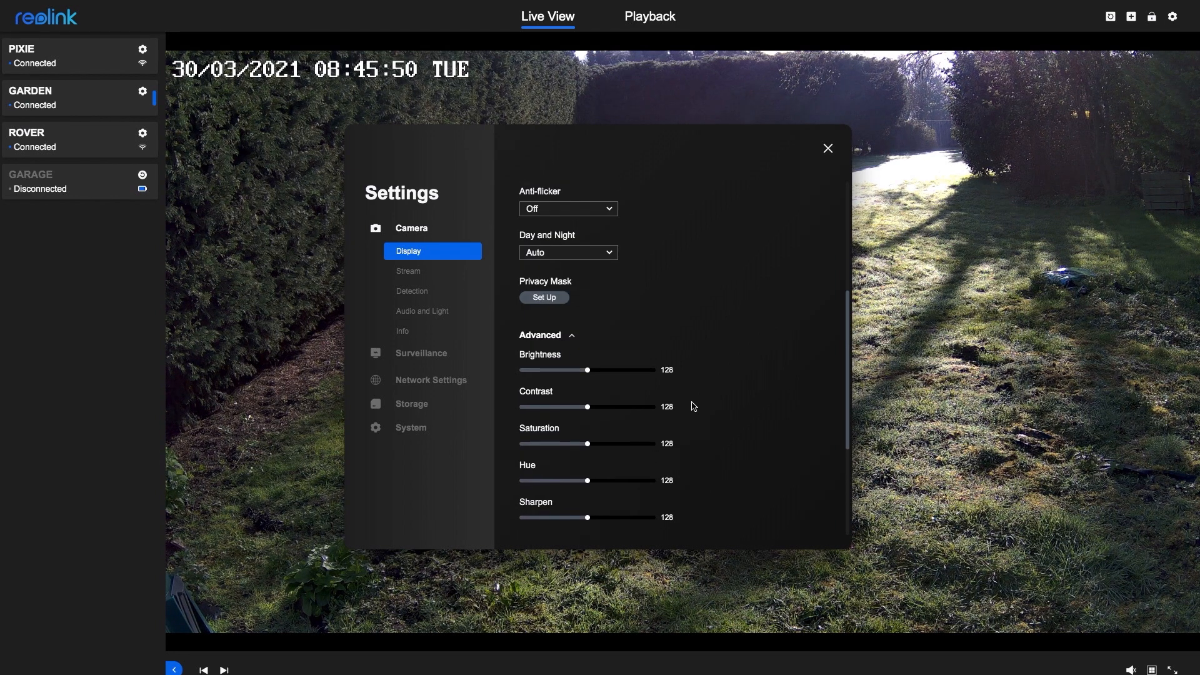
pyautogui.scroll(-2, 693, 405)
pyautogui.scroll(-1, 692, 404)
pyautogui.scroll(-2, 693, 405)
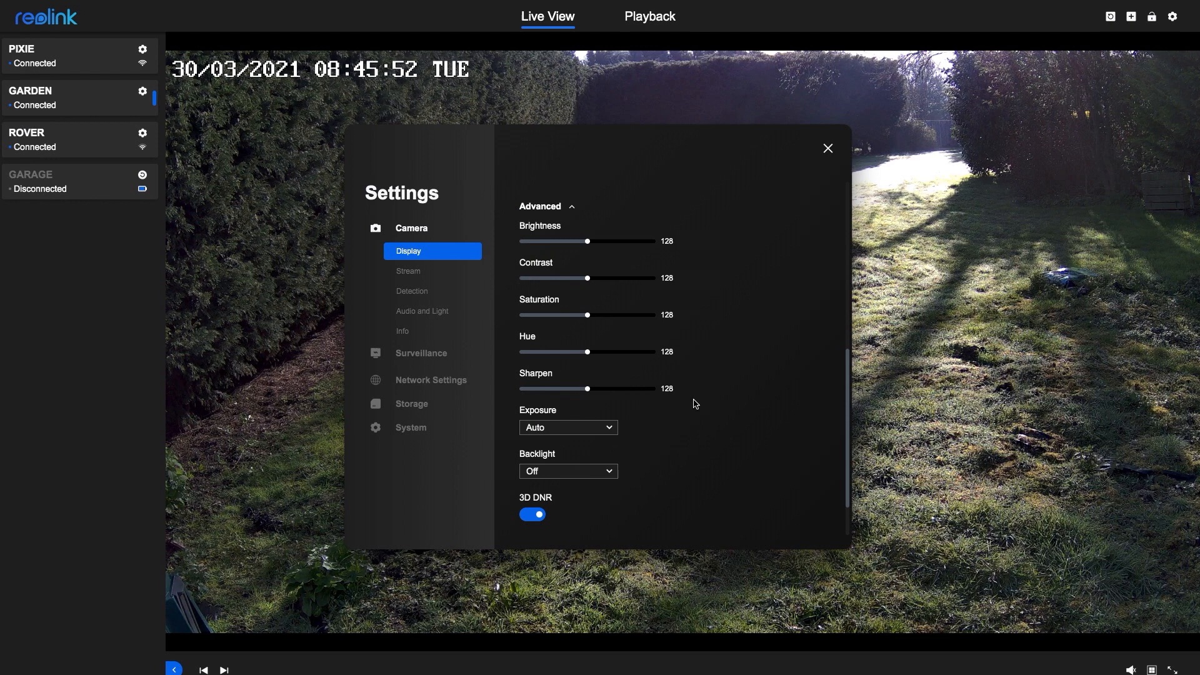
pyautogui.scroll(-1, 694, 404)
pyautogui.scroll(-1, 693, 404)
pyautogui.scroll(-2, 693, 403)
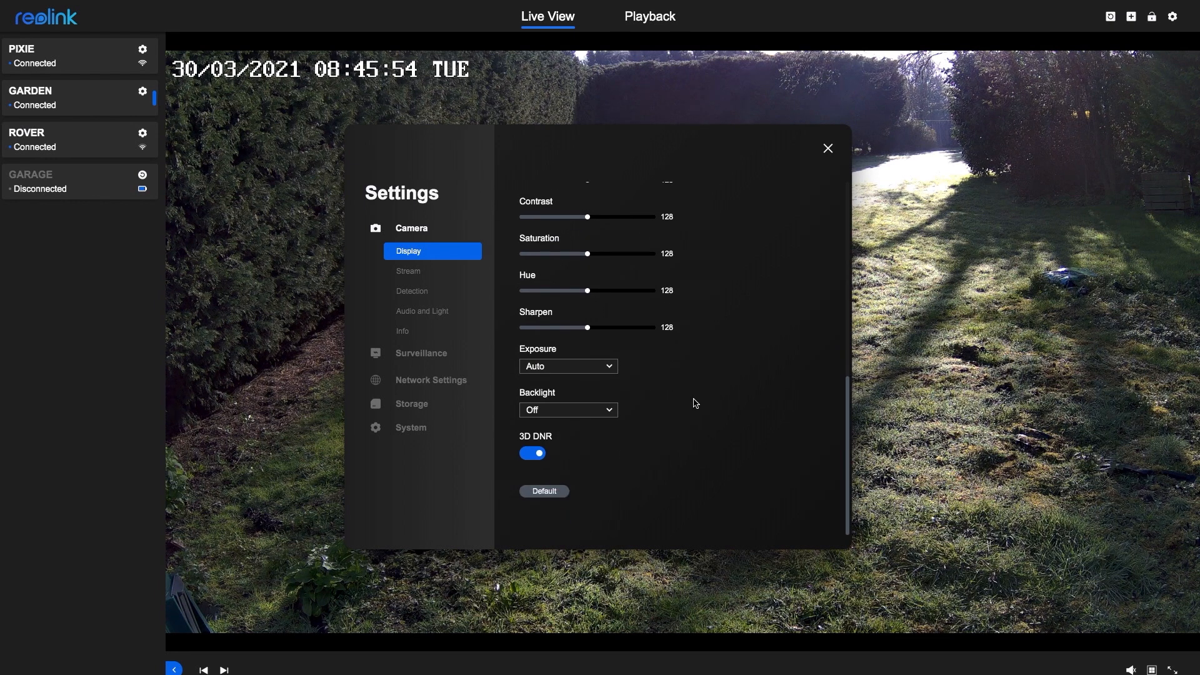
pyautogui.scroll(8, 693, 404)
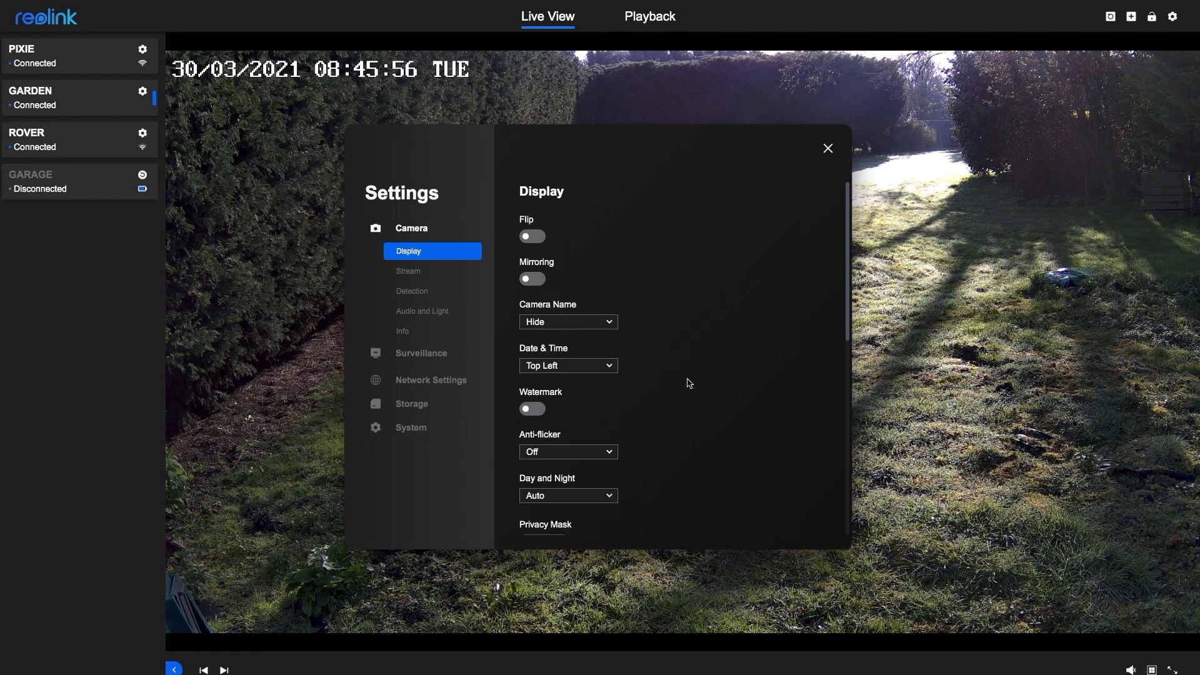
# Step: Review the Stream settings, then Detection and its motion detection zone editor, closing the zone dialog
pyautogui.click(421, 274)
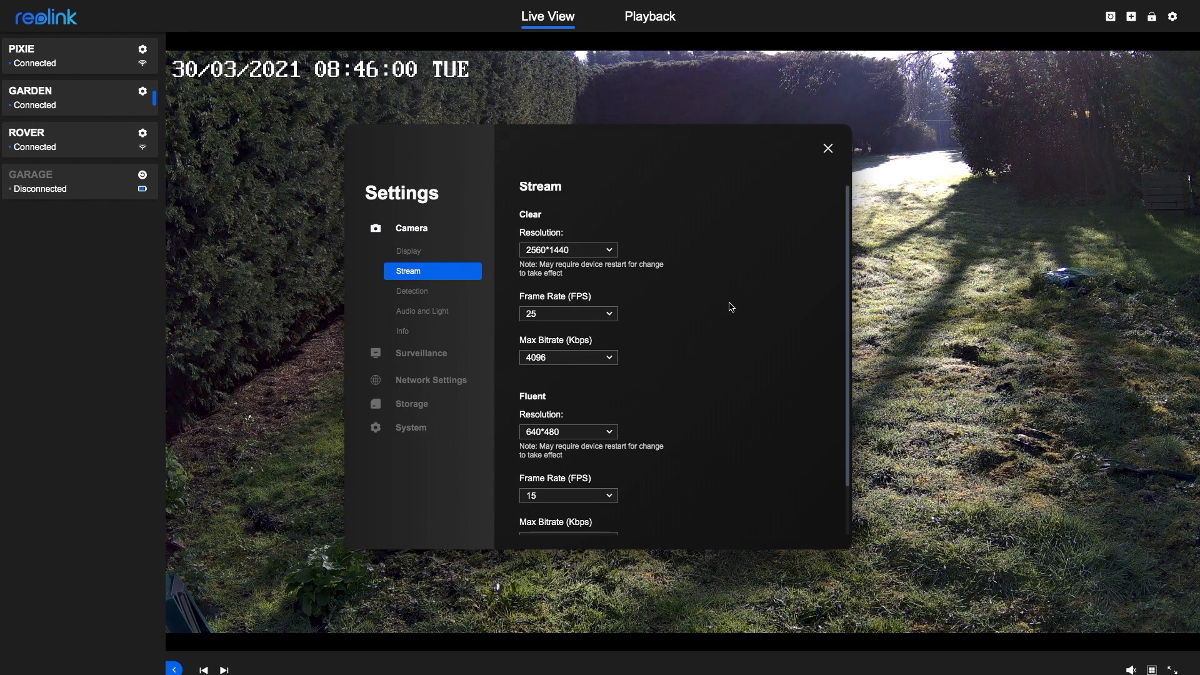
pyautogui.scroll(-1, 728, 304)
pyautogui.scroll(-1, 729, 305)
pyautogui.scroll(-1, 730, 306)
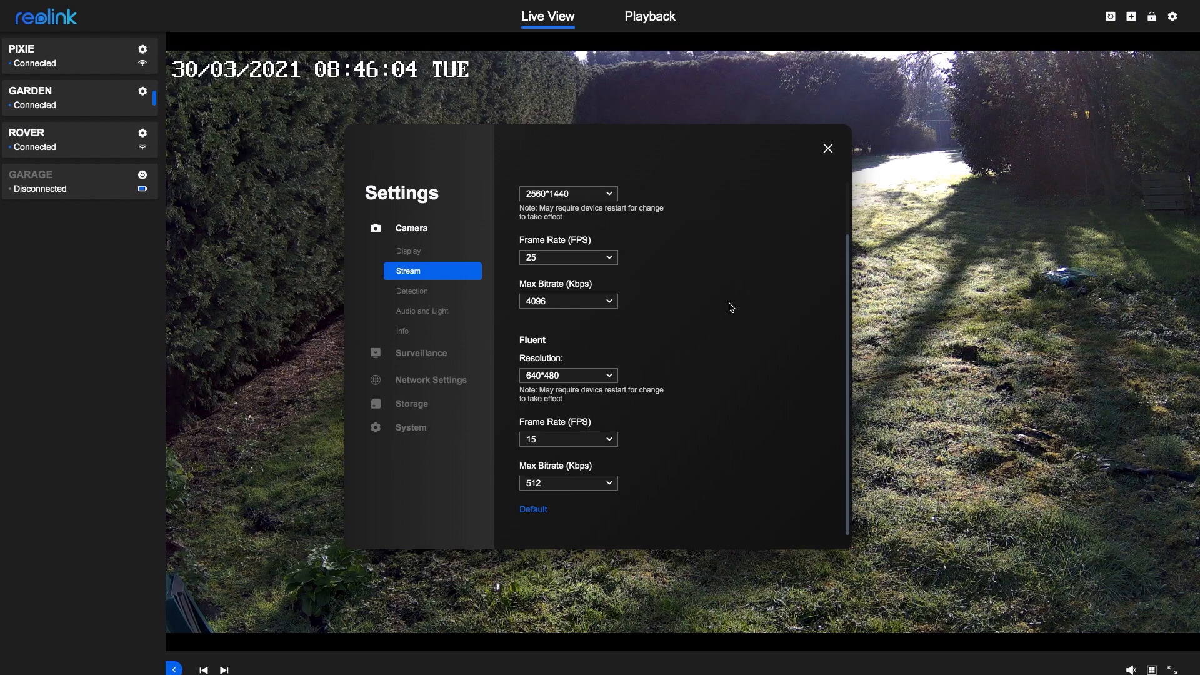
pyautogui.click(427, 295)
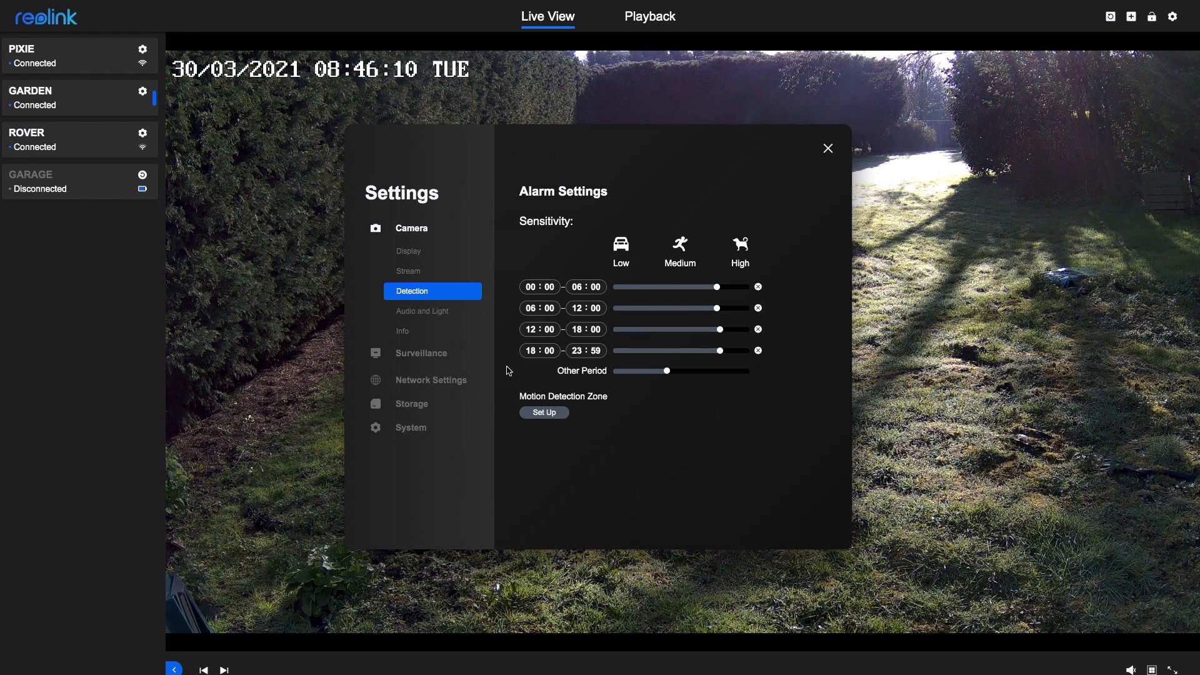
pyautogui.click(554, 418)
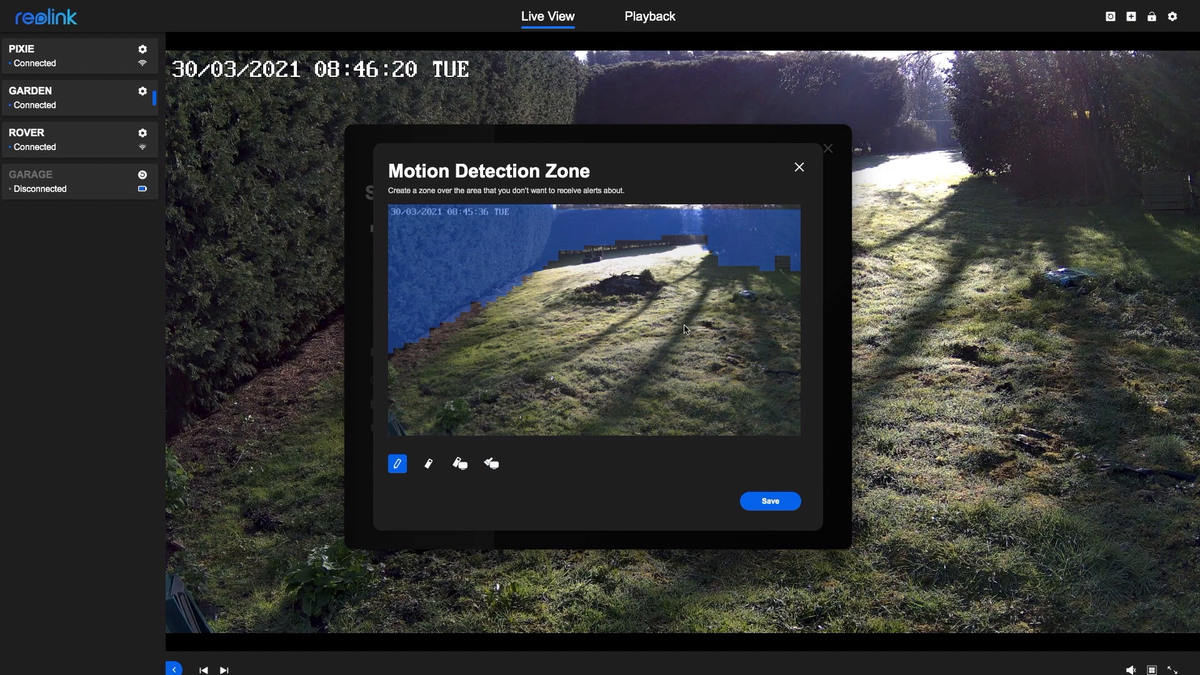
pyautogui.click(799, 169)
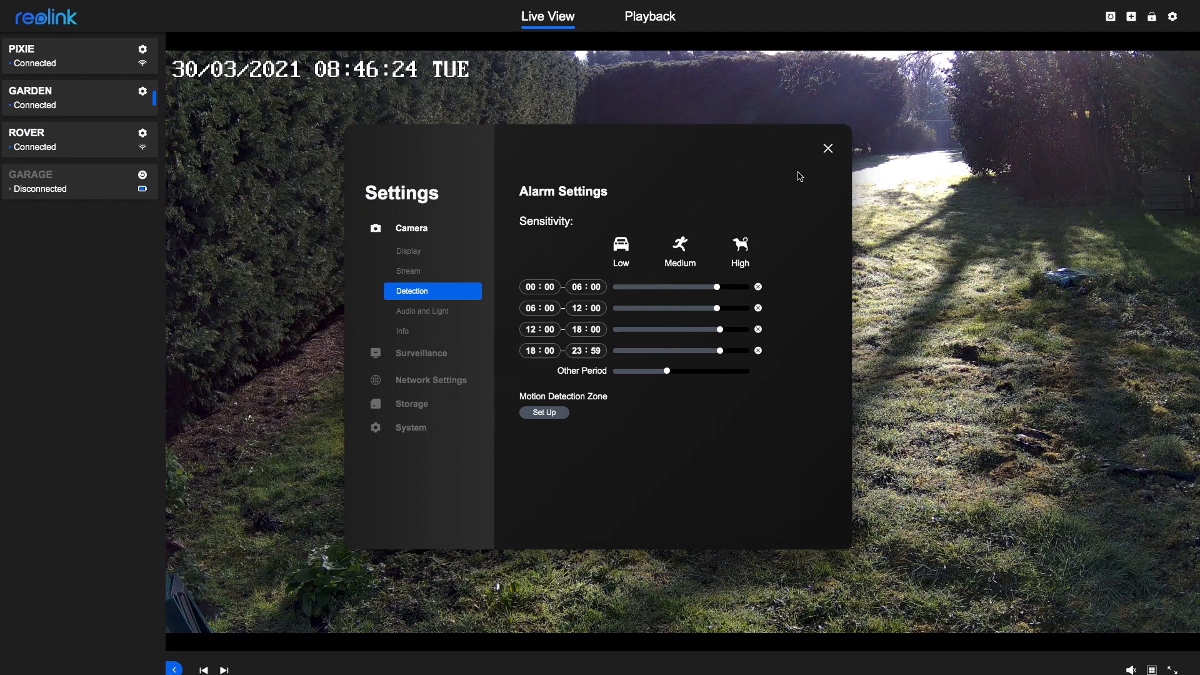
# Step: Look through Audio & Indicator Lights and Info, then the Record settings under Surveillance
pyautogui.click(434, 313)
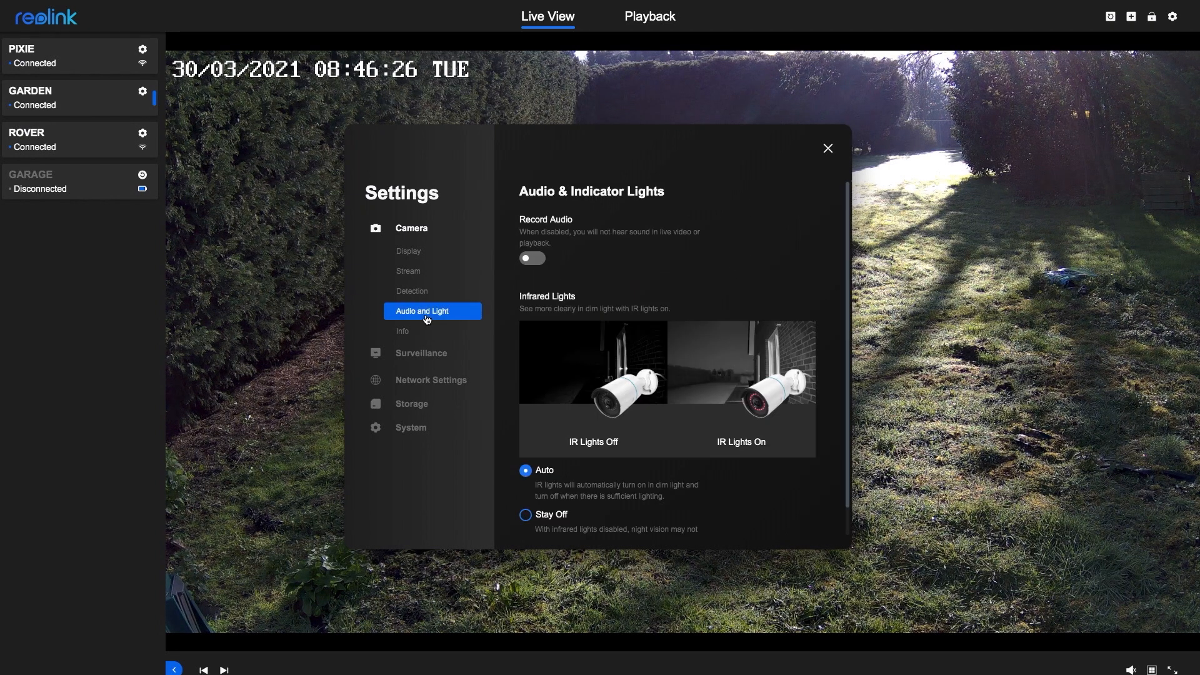
pyautogui.scroll(-1, 559, 343)
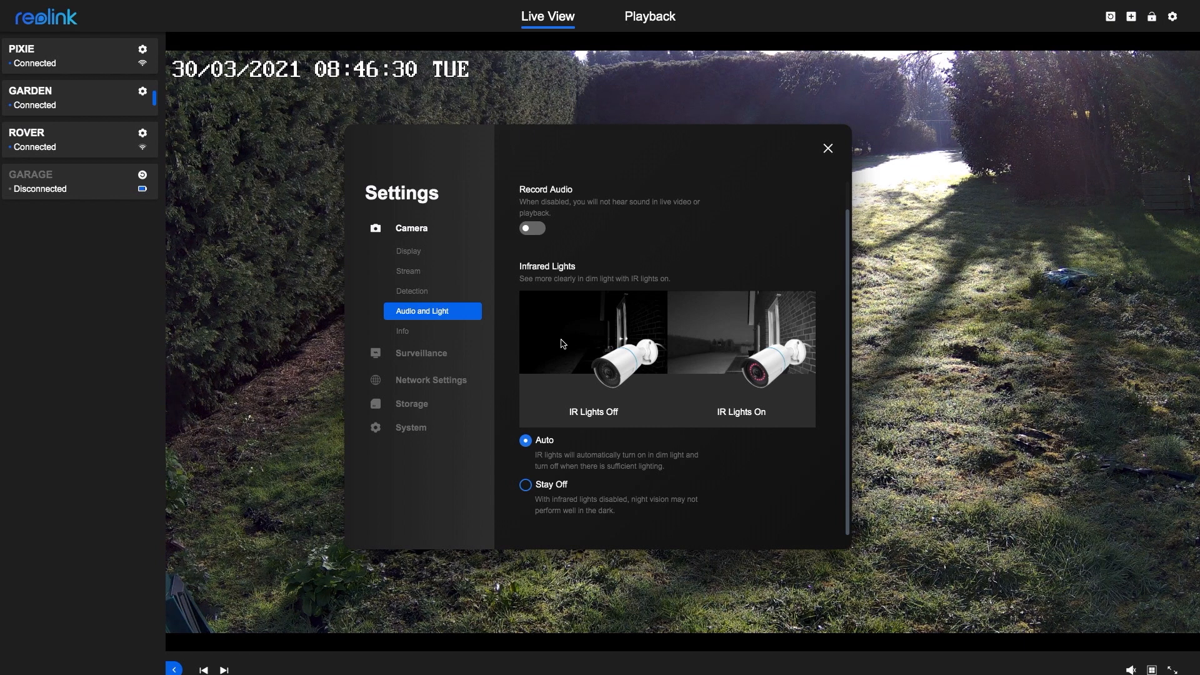
pyautogui.click(408, 335)
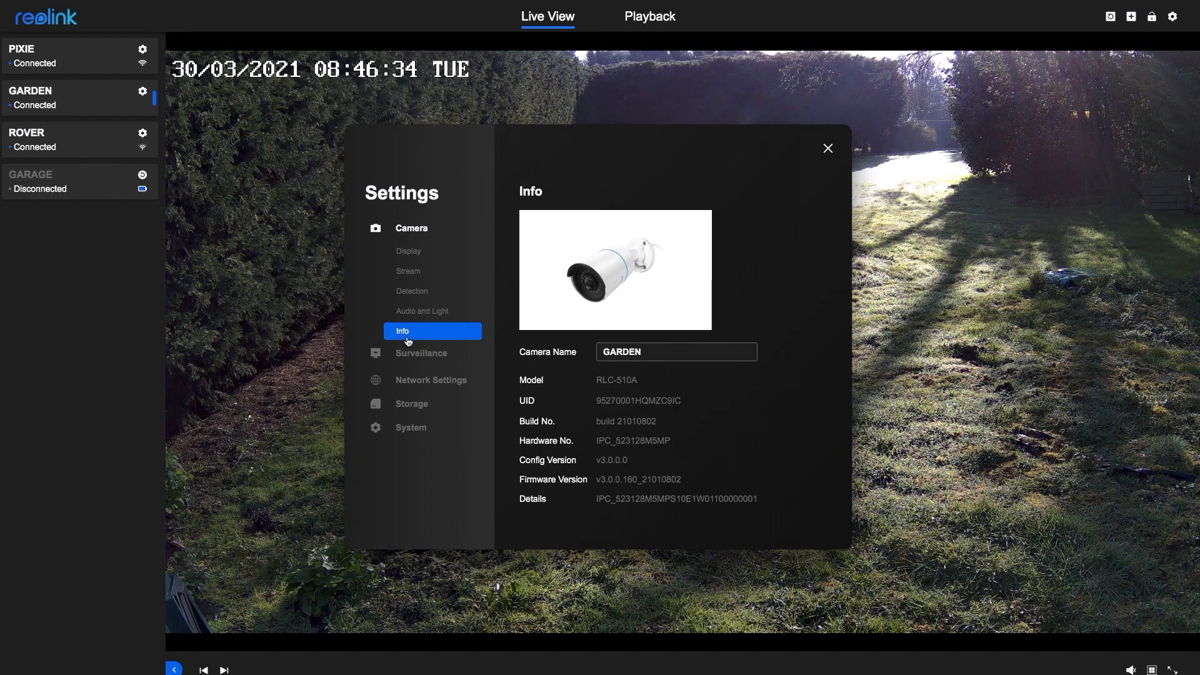
pyautogui.click(409, 359)
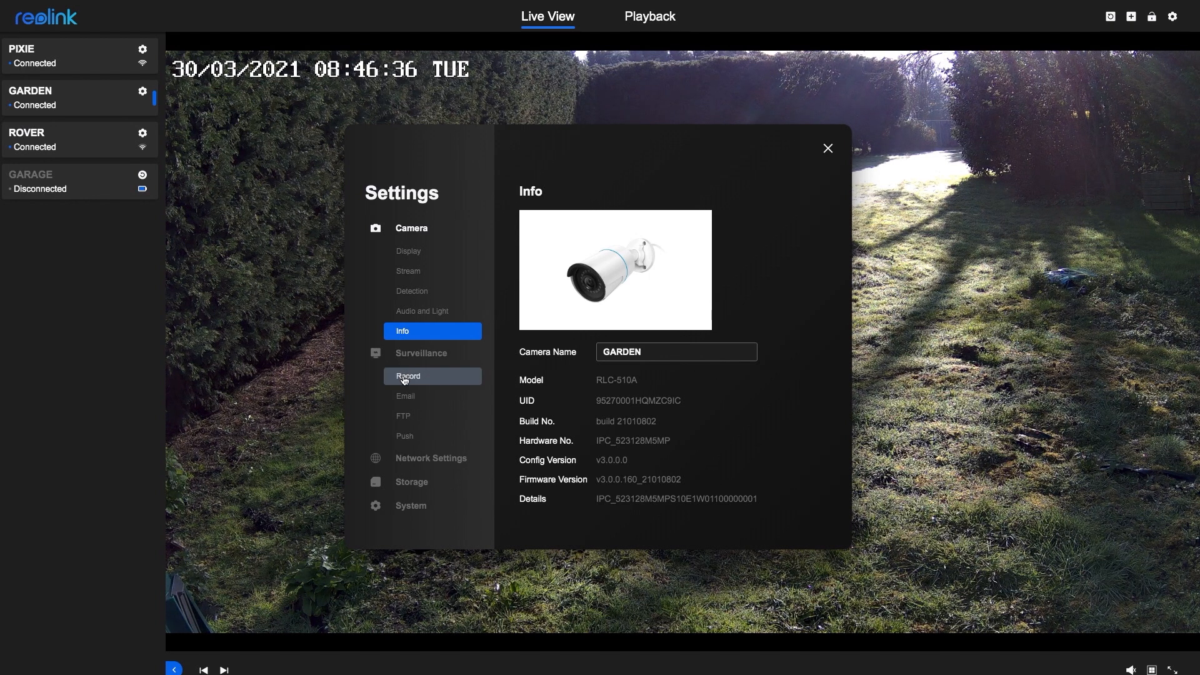
pyautogui.click(406, 380)
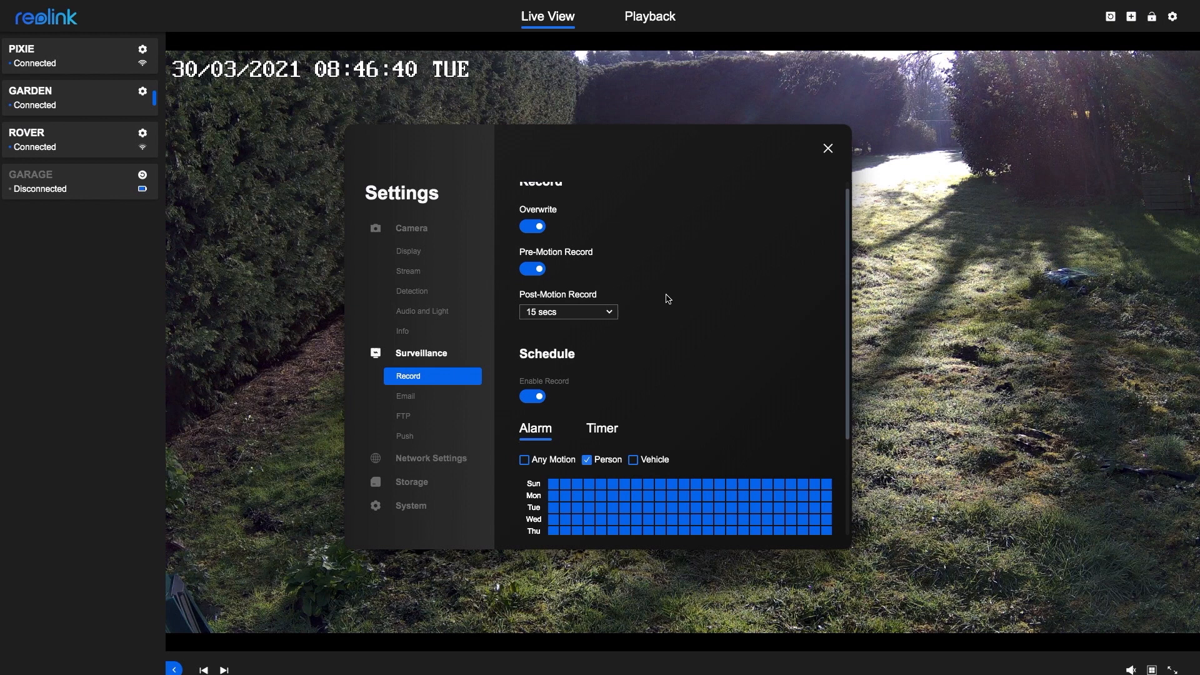
pyautogui.scroll(-2, 666, 299)
pyautogui.scroll(-2, 667, 298)
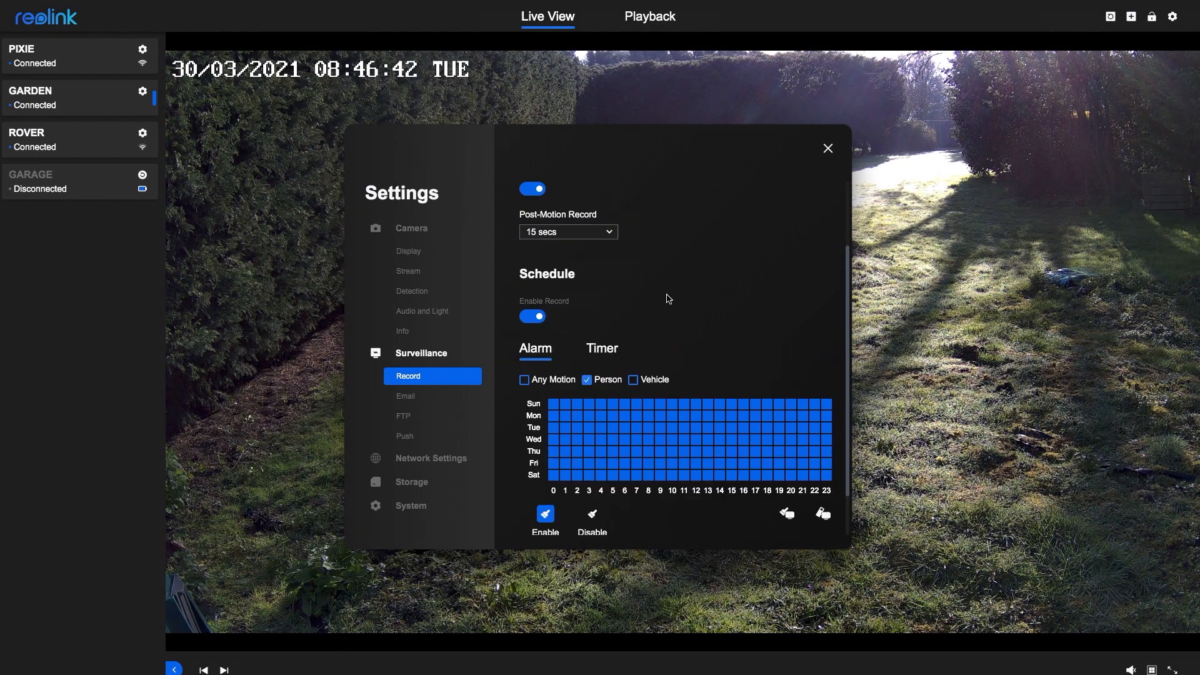
pyautogui.scroll(-2, 669, 298)
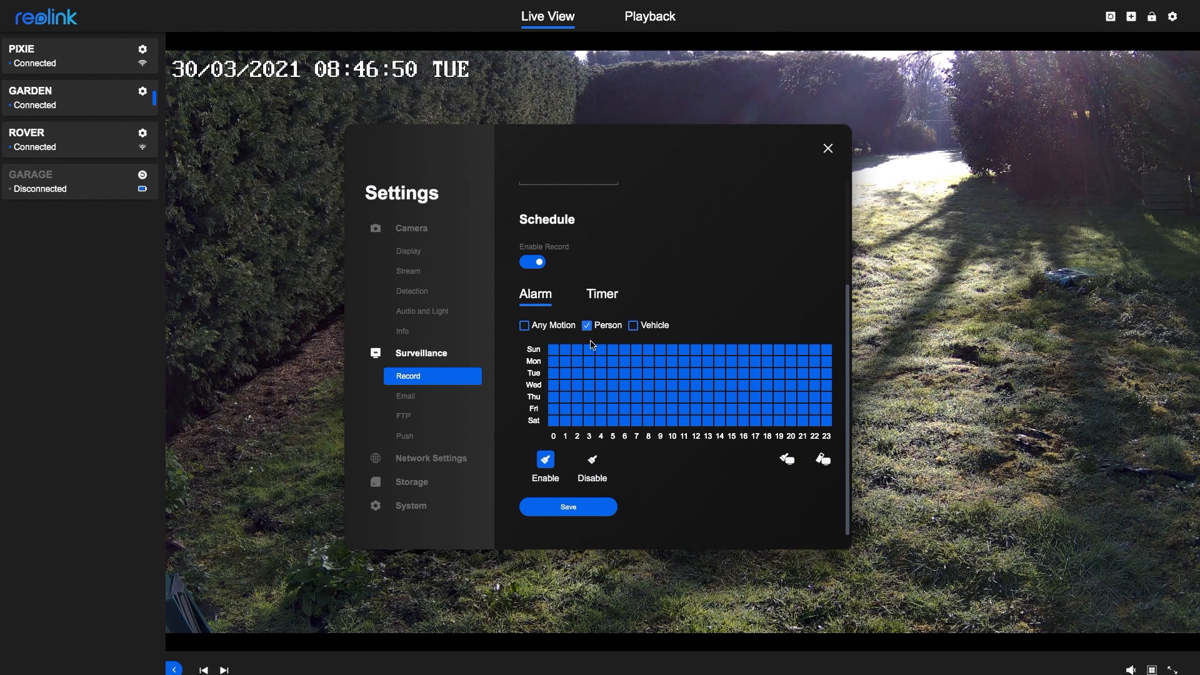
# Step: Visit the Email, FTP and Push pages, then check SD card usage and its format options under Storage
pyautogui.click(409, 397)
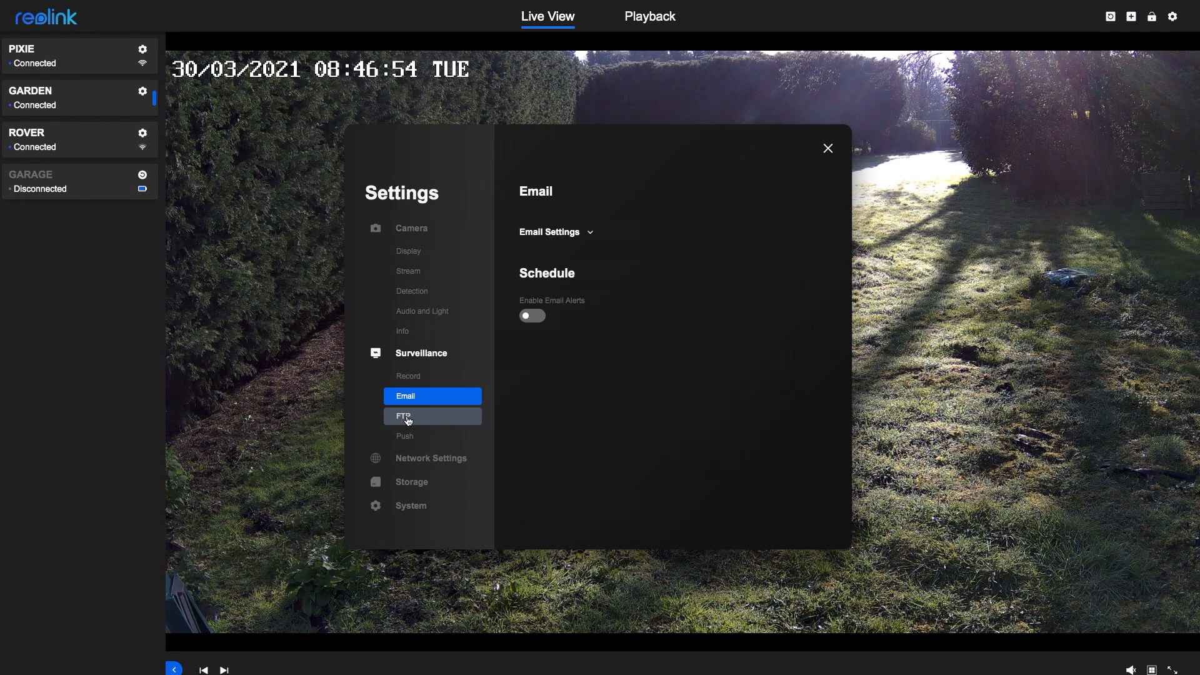
pyautogui.click(407, 419)
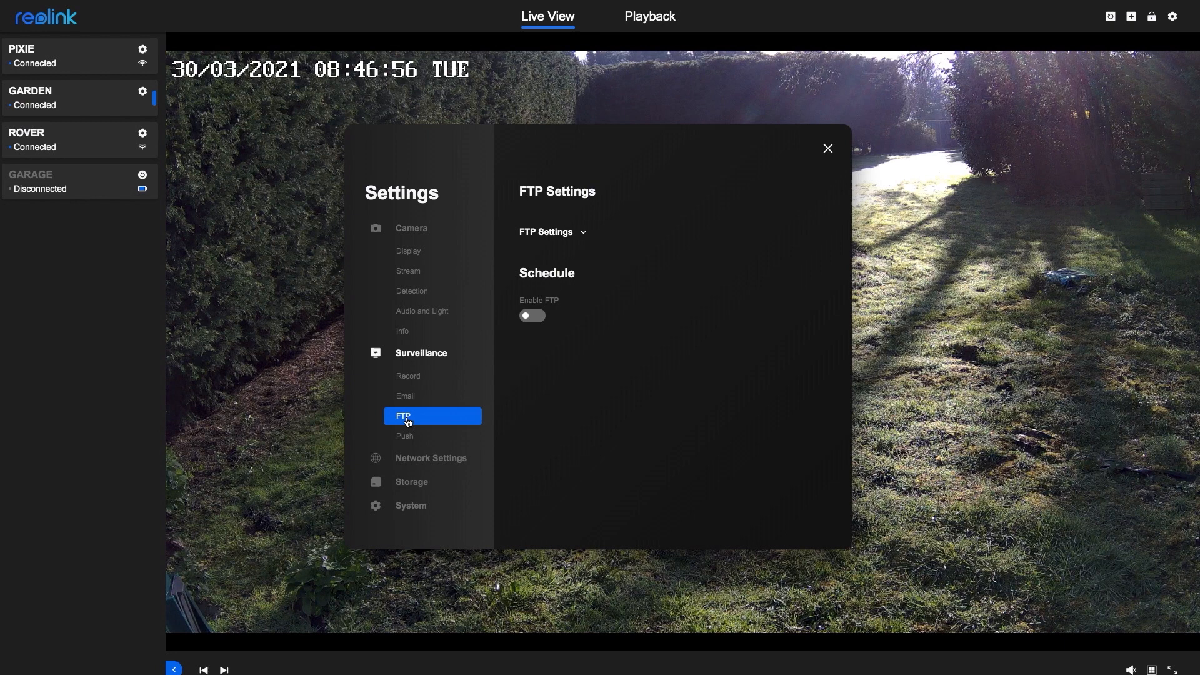
pyautogui.click(404, 437)
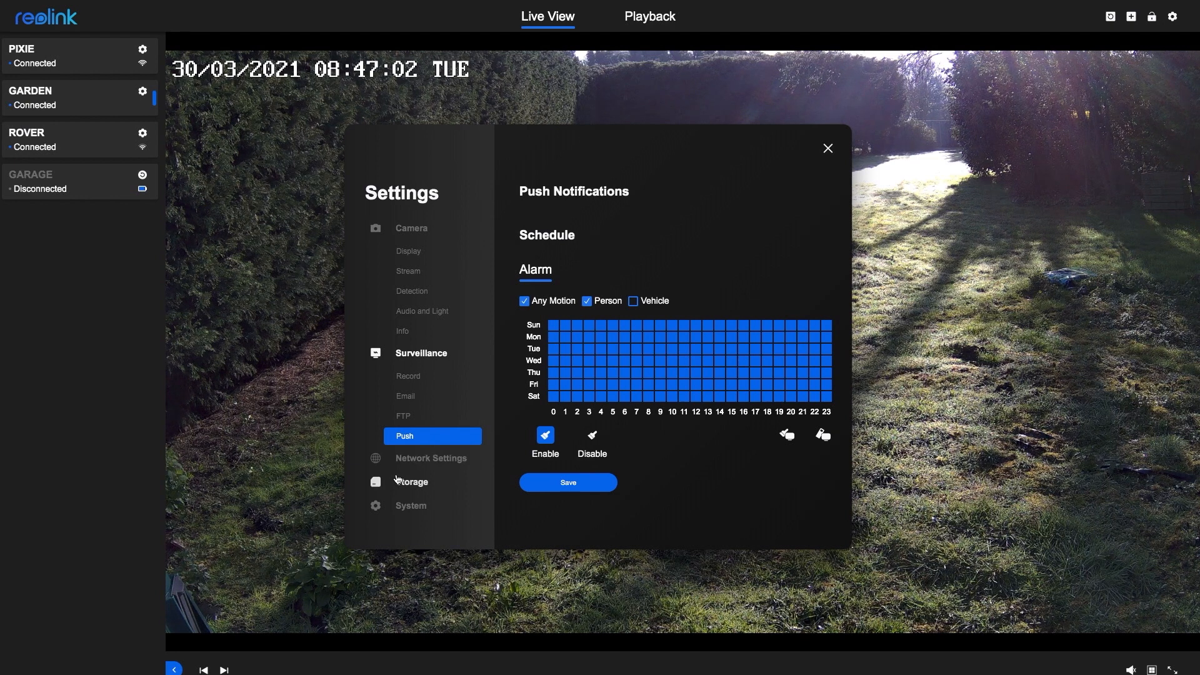
pyautogui.click(399, 480)
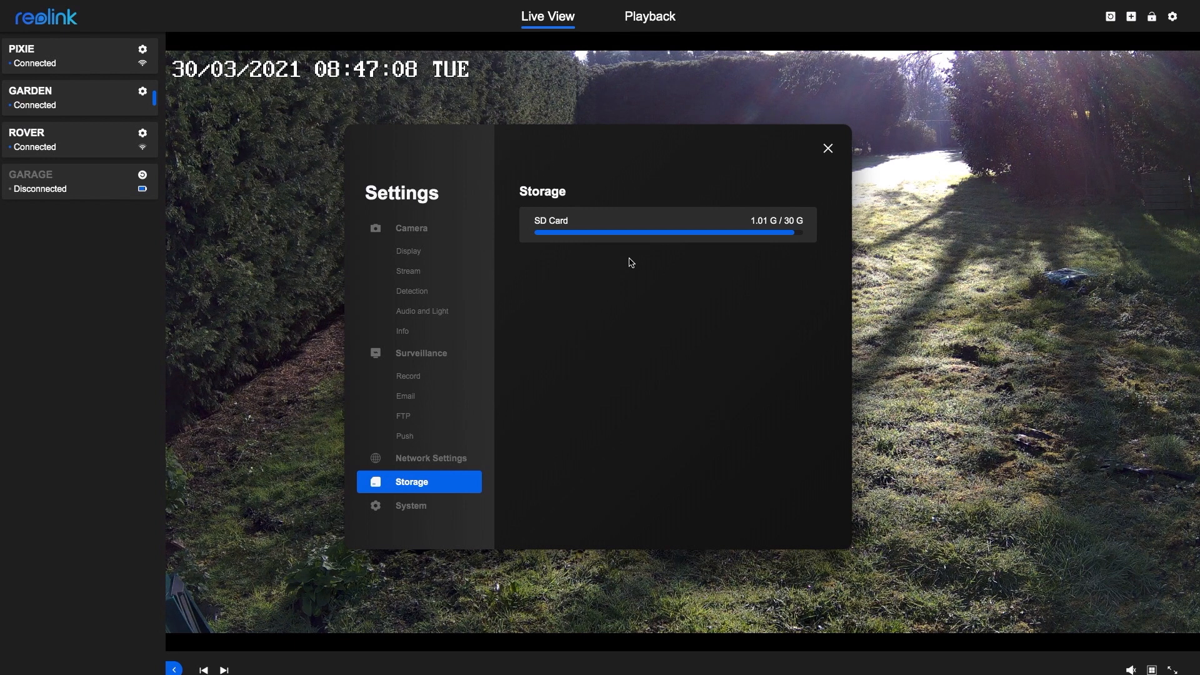
pyautogui.click(630, 224)
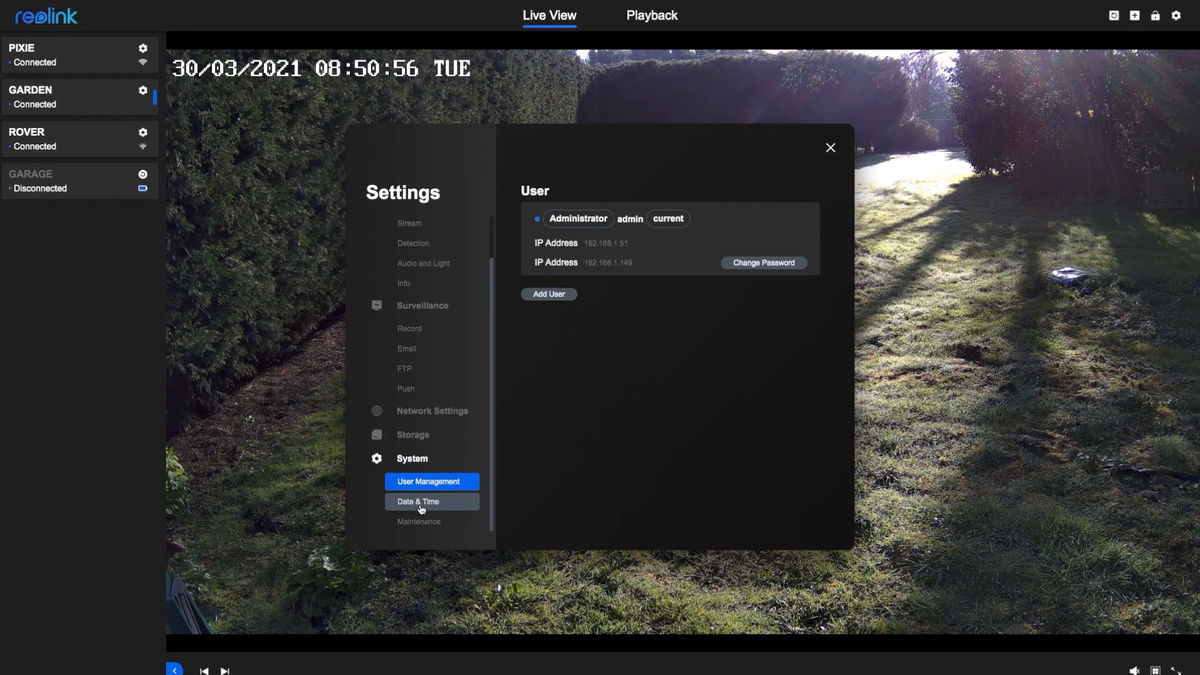
# Step: Review Date & Time and the Maintenance page with upgrade, auto-reboot and default-restore options
pyautogui.click(420, 508)
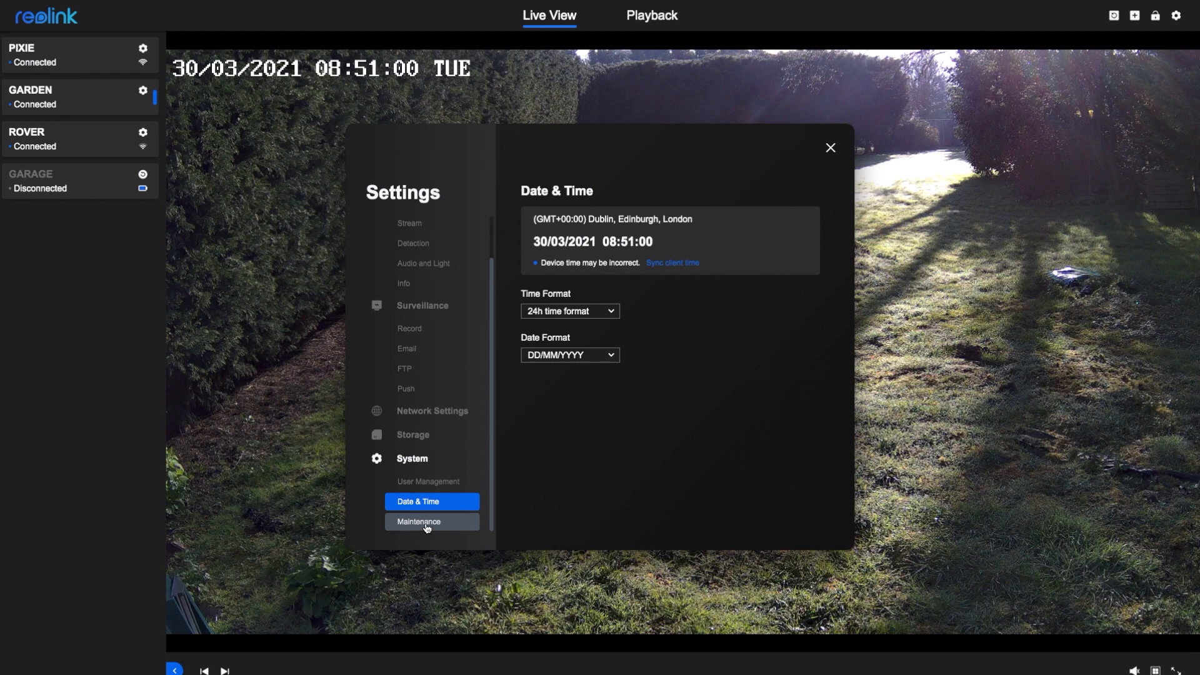
pyautogui.click(427, 523)
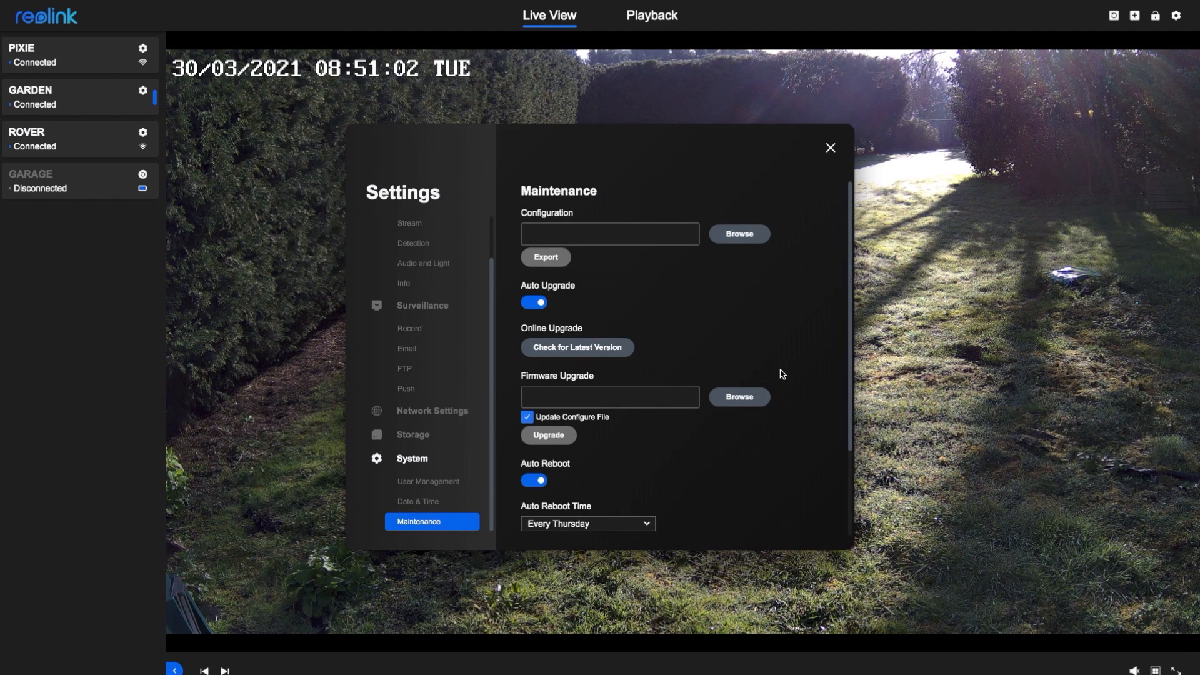
pyautogui.scroll(-2, 781, 374)
pyautogui.scroll(-2, 781, 374)
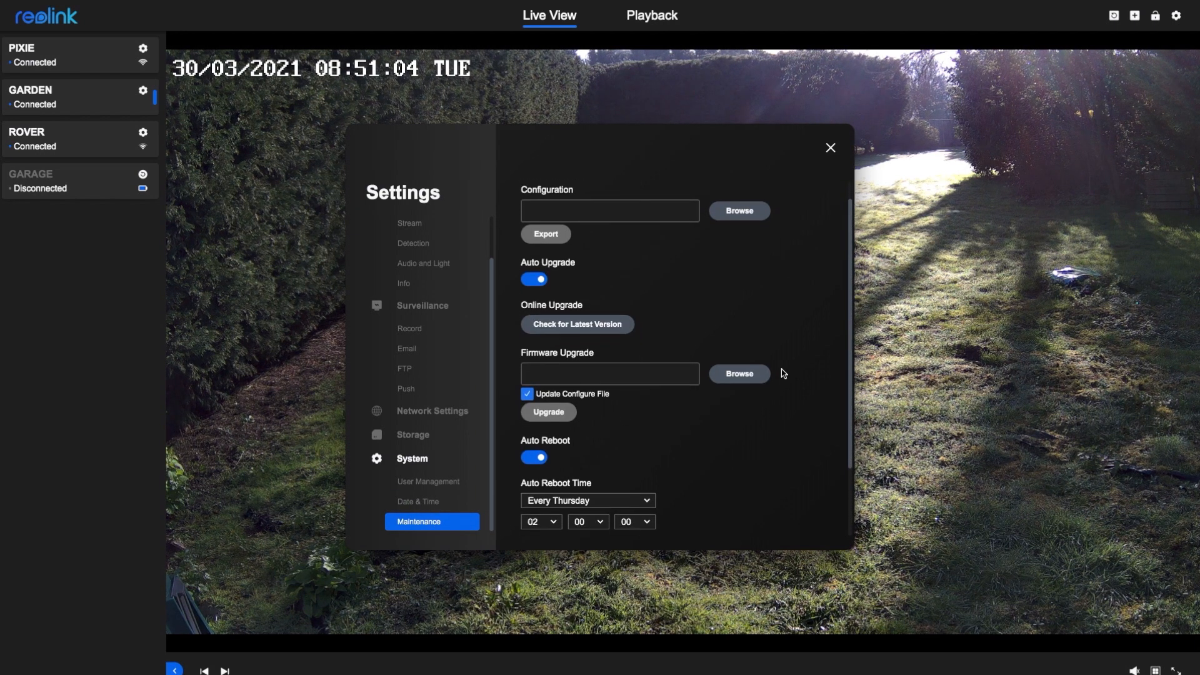
pyautogui.scroll(-2, 782, 372)
pyautogui.scroll(-2, 782, 373)
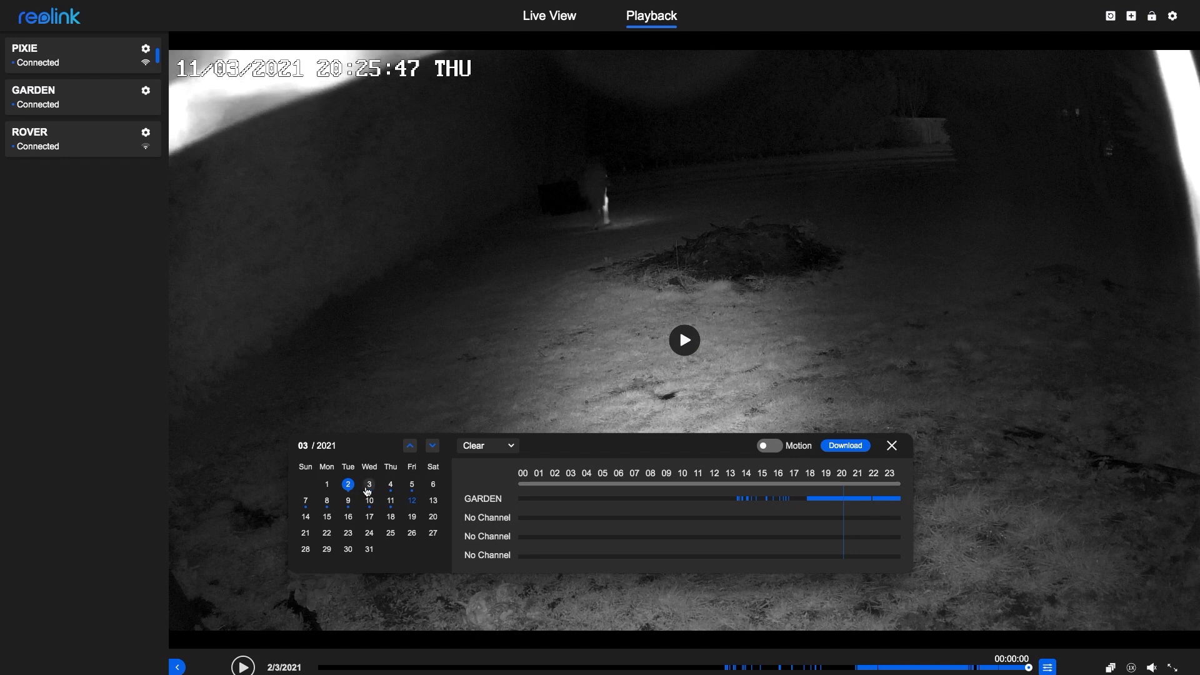
# Step: Load the playback timelines for 3, 4 and 5 March 2021 from the calendar
pyautogui.click(370, 485)
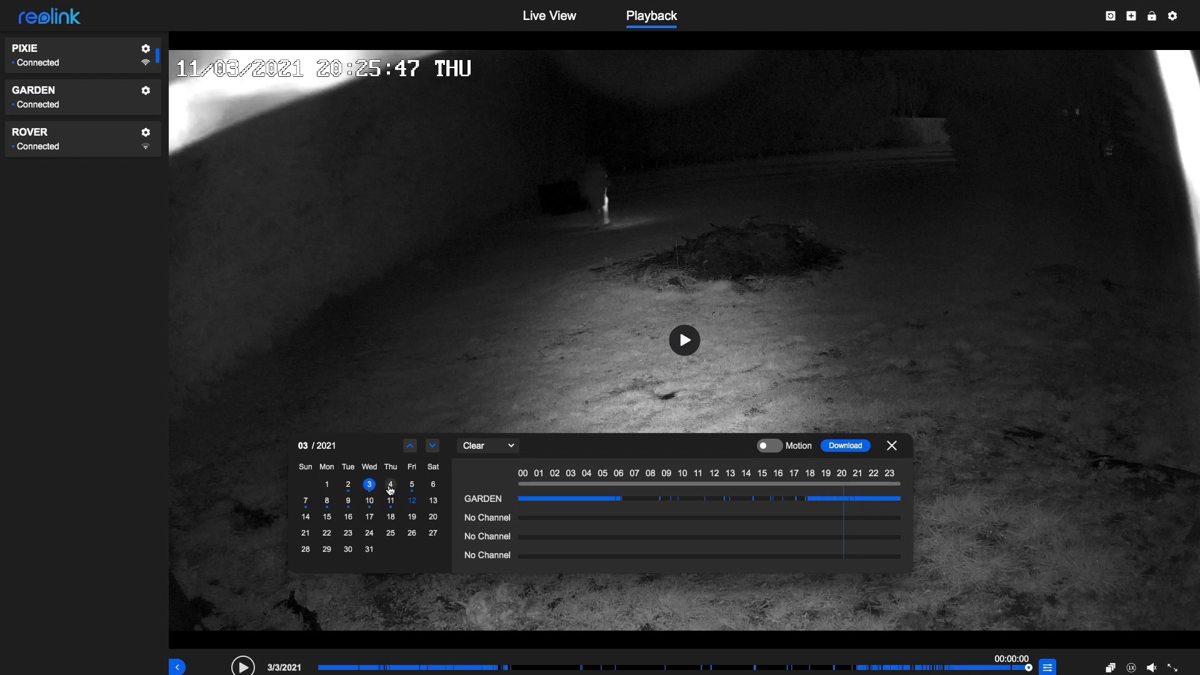
pyautogui.click(391, 485)
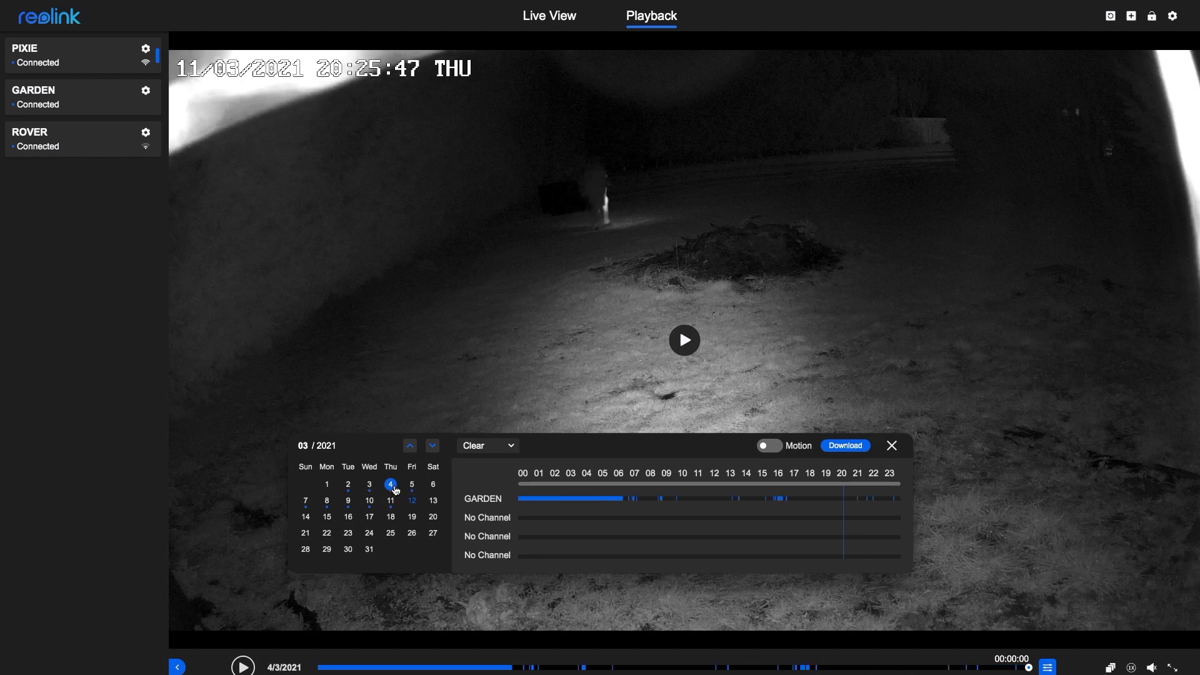
pyautogui.click(413, 485)
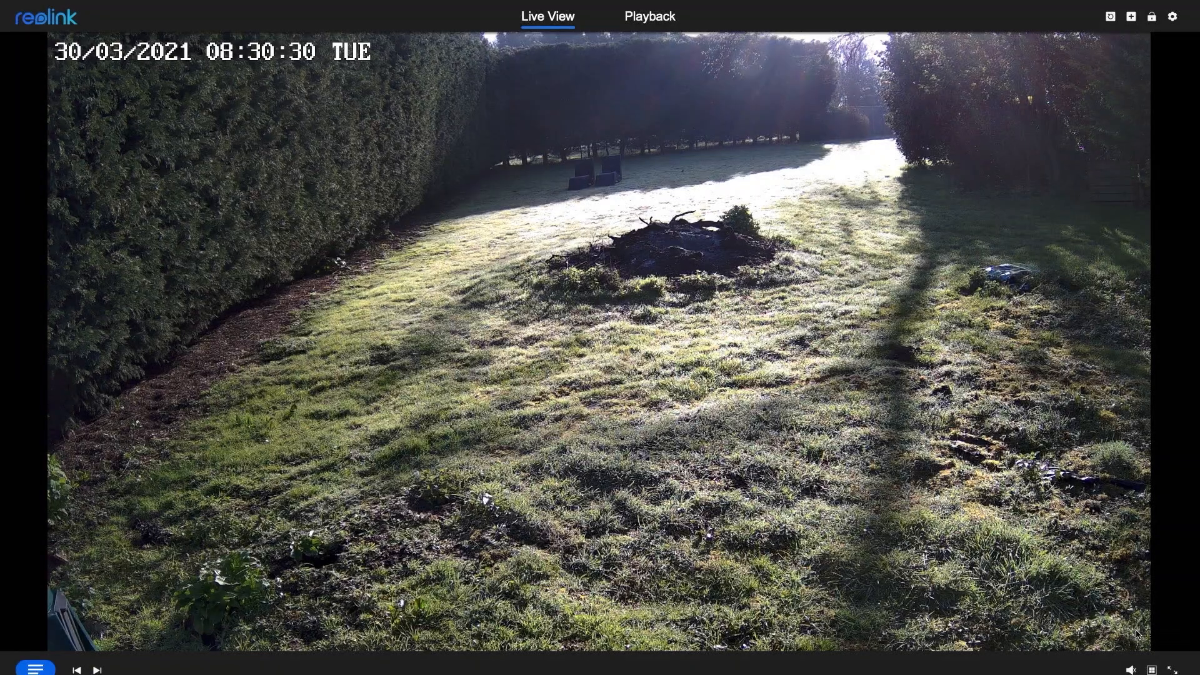
pyautogui.scroll(5, 1137, 633)
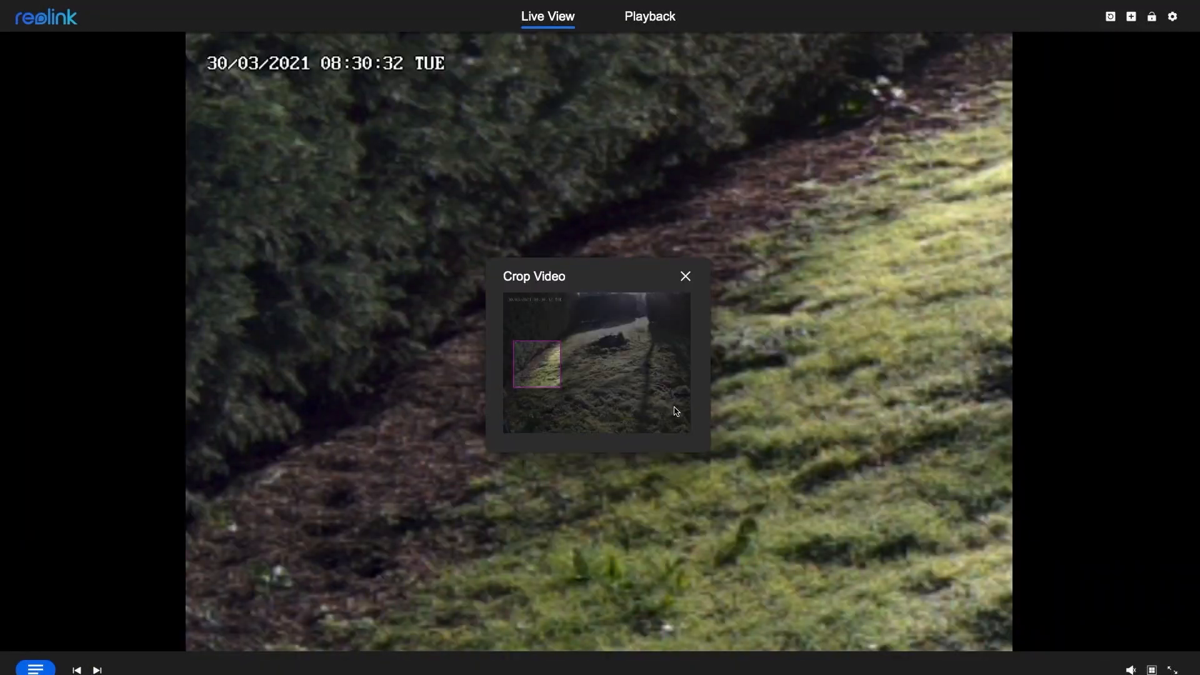
# Step: Move the Crop Video panel aside and drag the crop box over the branches, the sunlit path, then the lower-right grass
pyautogui.moveTo(587, 284)
pyautogui.mouseDown()
pyautogui.moveTo(115, 371)
pyautogui.moveTo(123, 343)
pyautogui.mouseUp()
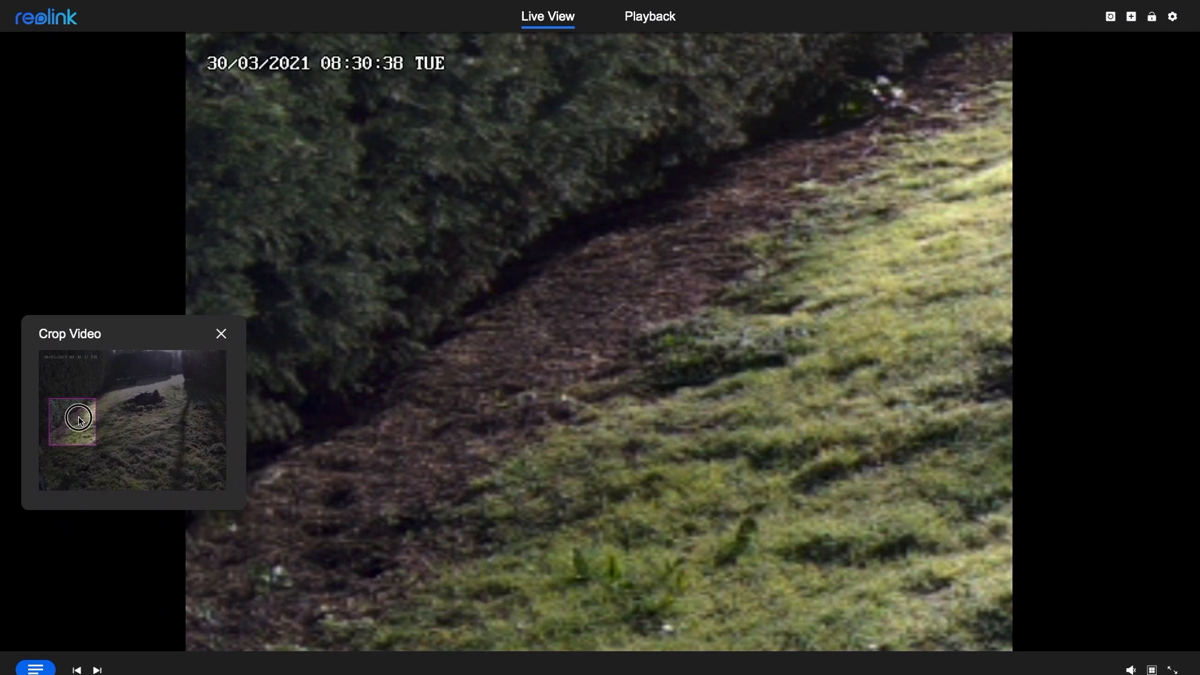
pyautogui.moveTo(79, 419); pyautogui.dragTo(147, 402)
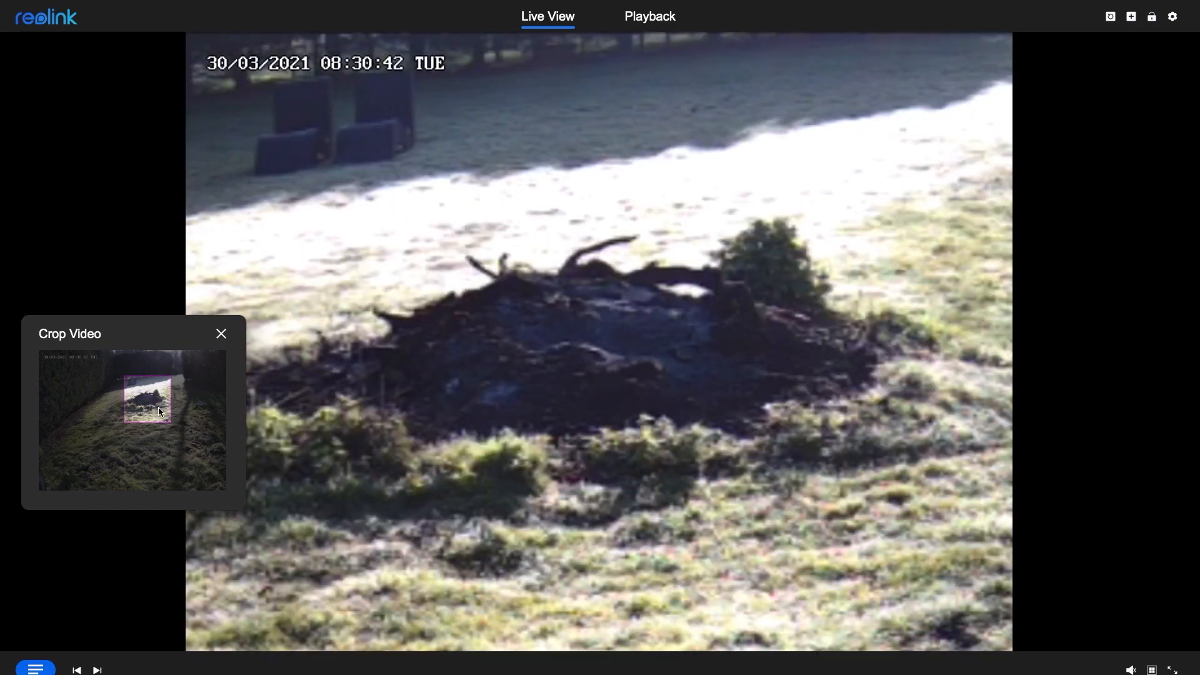
pyautogui.moveTo(149, 402); pyautogui.dragTo(171, 372)
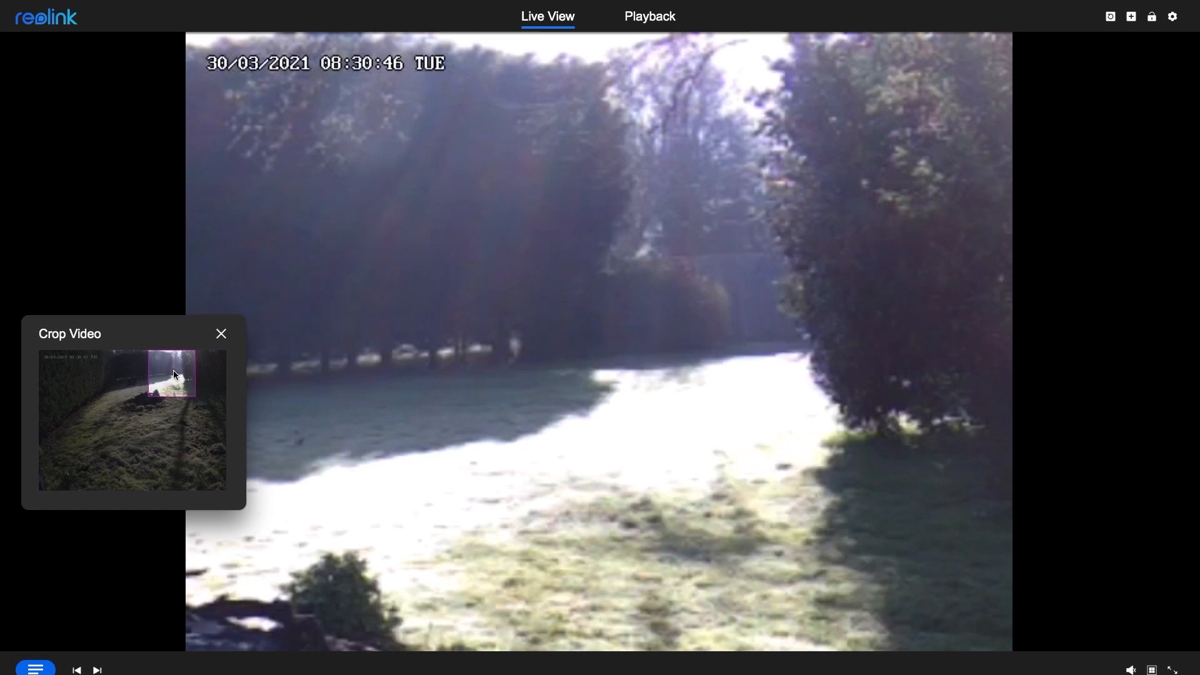
pyautogui.moveTo(165, 379); pyautogui.dragTo(197, 461)
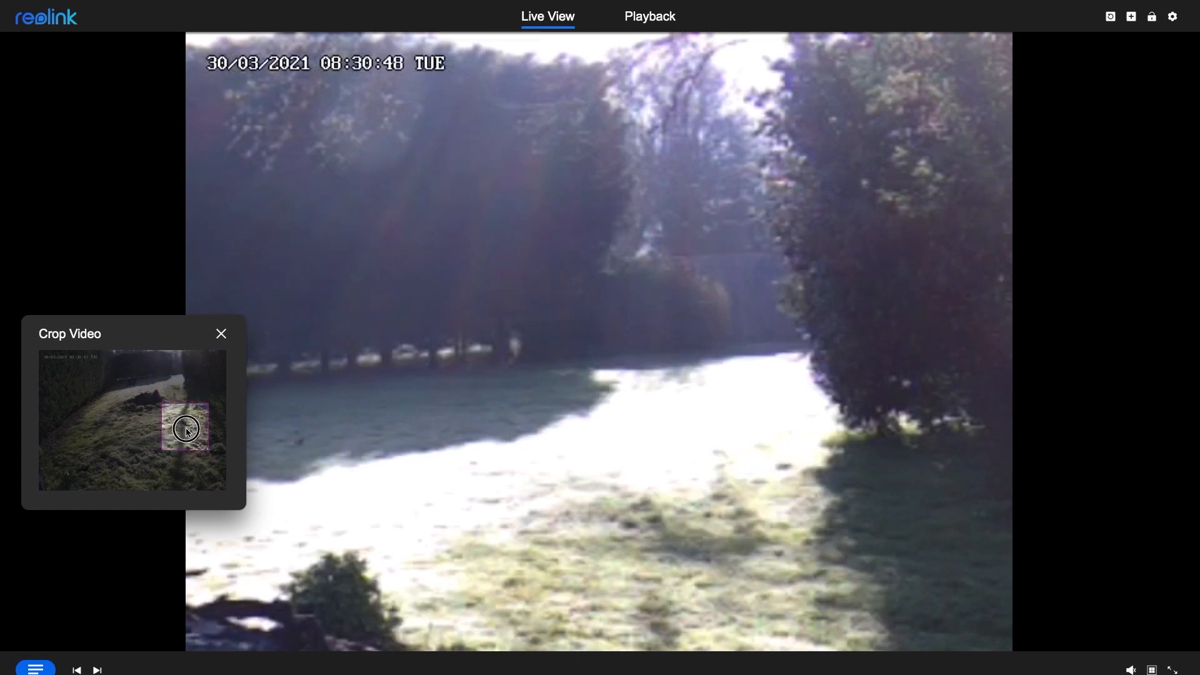